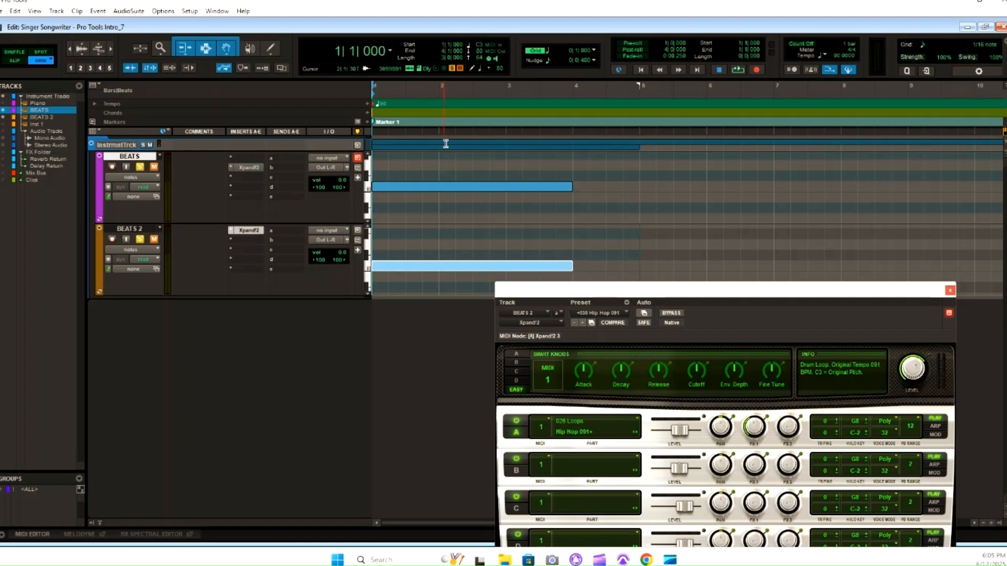
Create a marker named CHORUS_2 at bar 5 on the Markers ruler
left_click(640, 131)
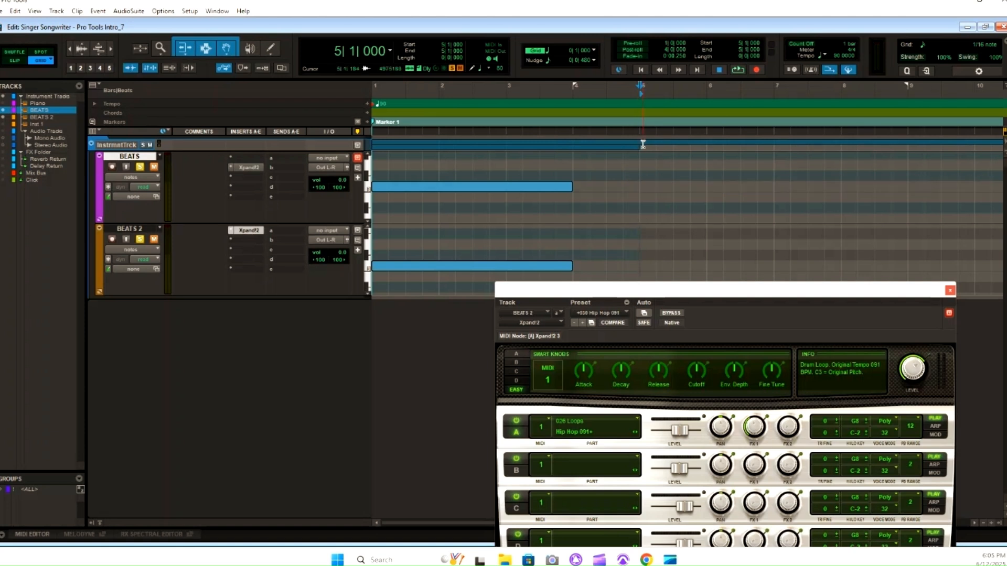
key("KP_Enter")
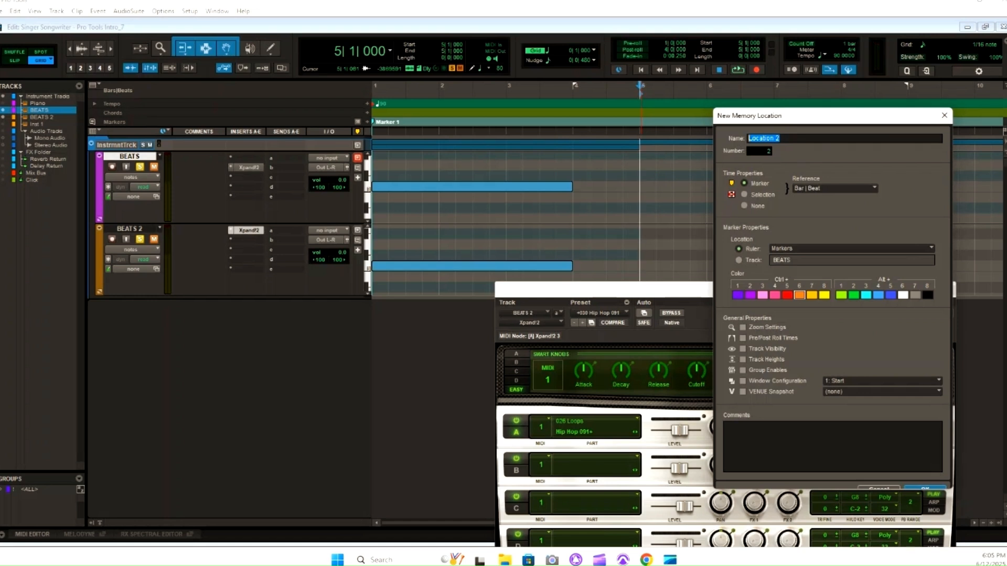
type("C")
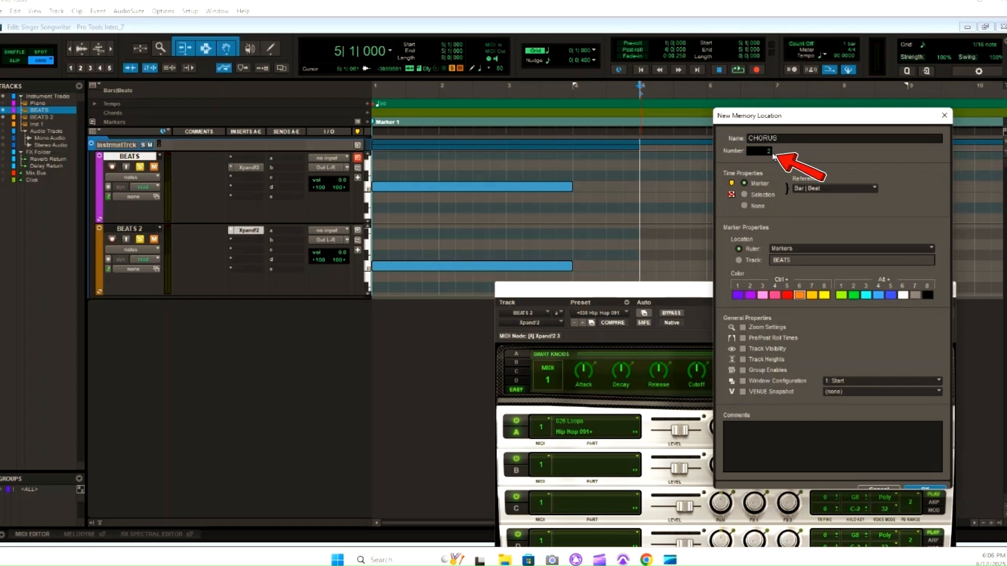
type("HORUS_2")
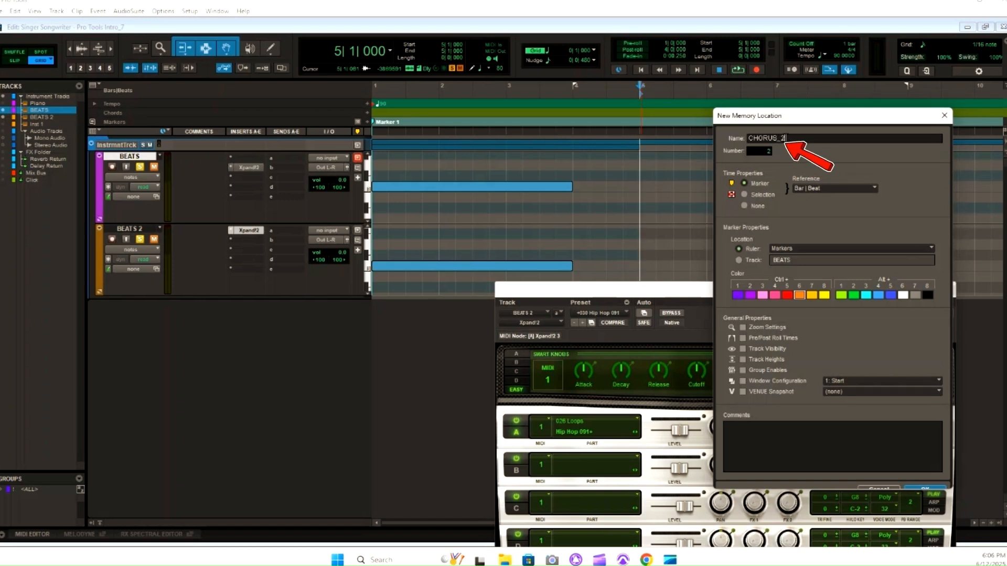
left_click_drag(787, 139, 702, 159)
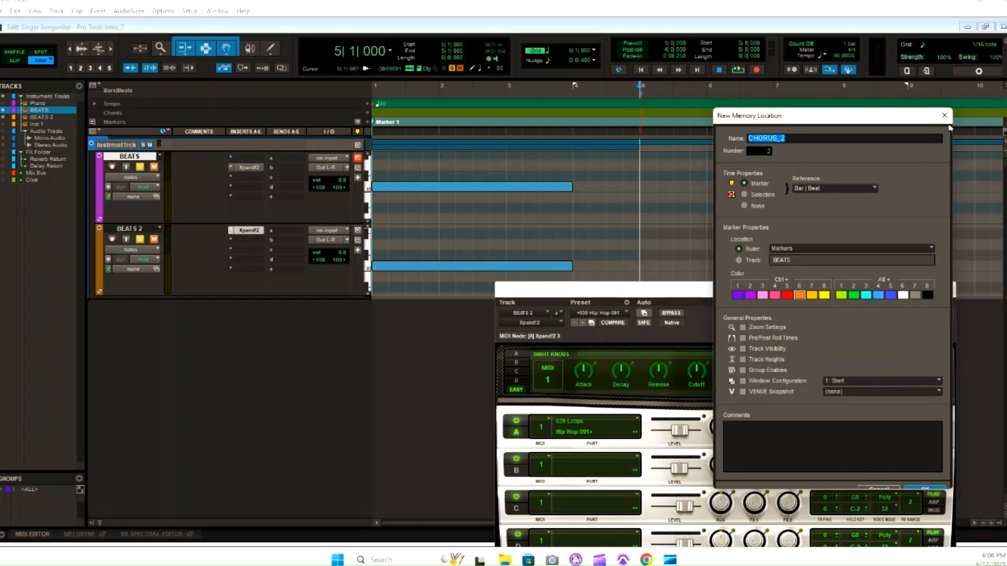
key("Return")
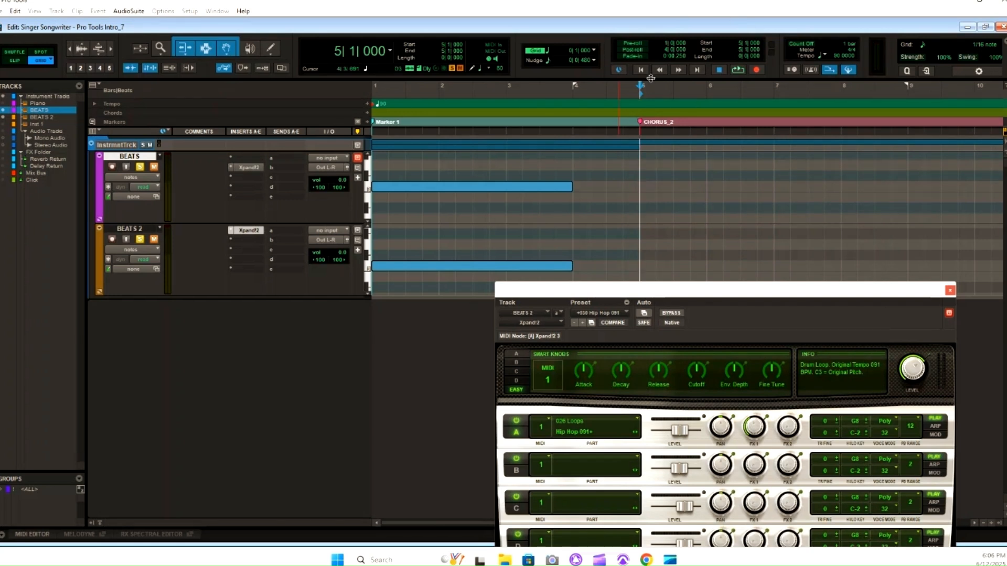
Extend the BEATS track's MIDI note to bar 5 and set the grid to 1/4 note
left_click(569, 187)
left_click_drag(571, 186, 639, 194)
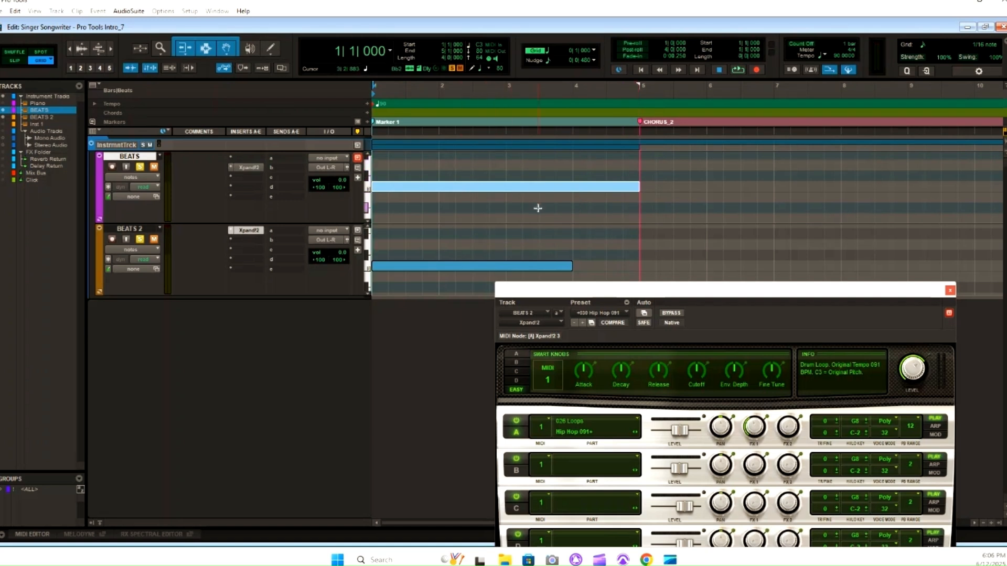
left_click(547, 51)
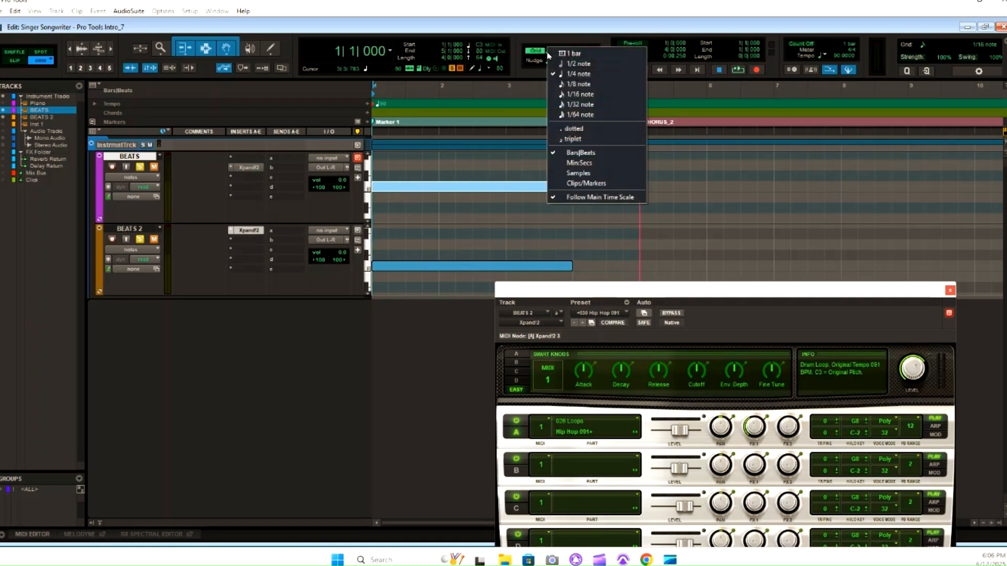
left_click(597, 75)
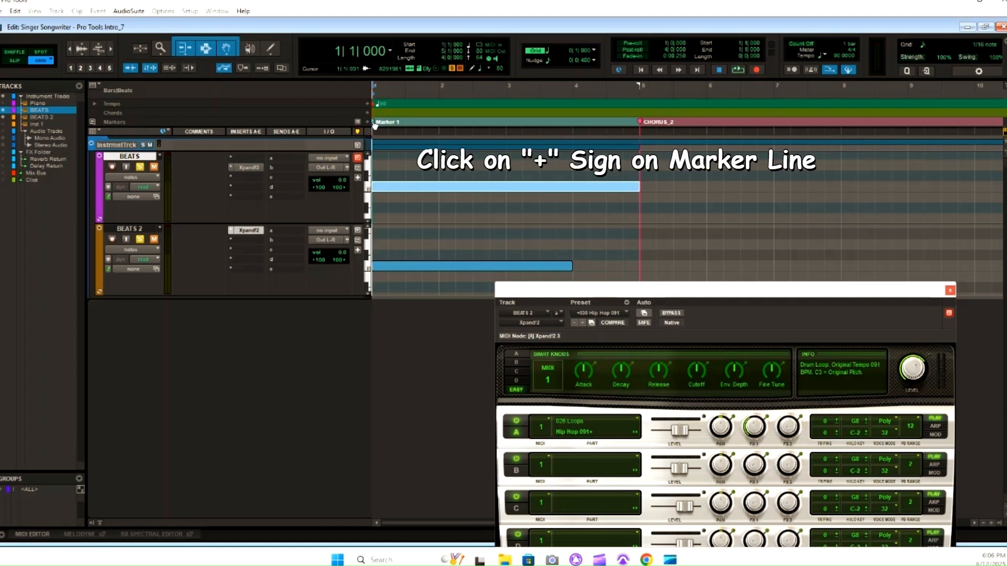
Rename the marker at bar 1 as VERSE_1
left_click(374, 126)
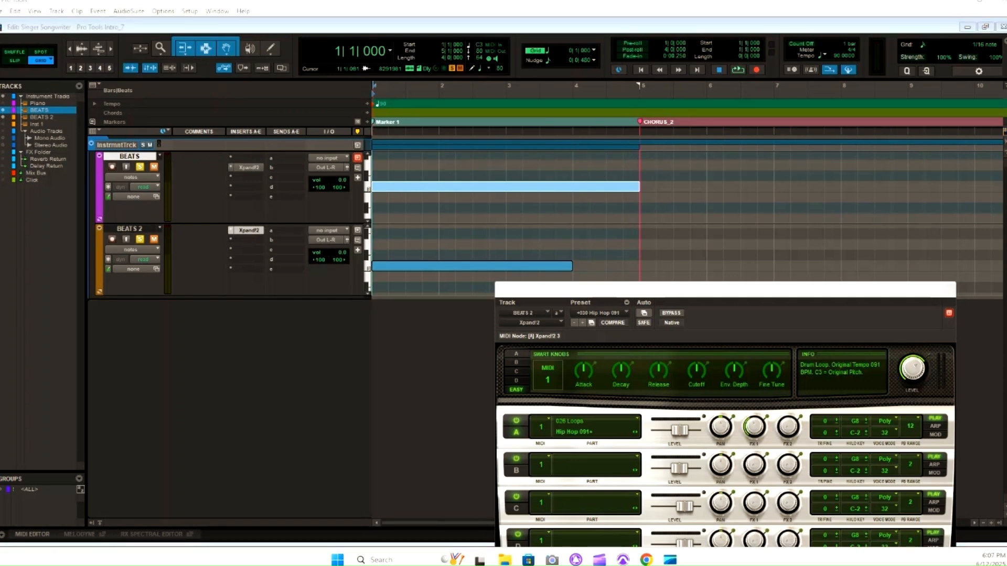
mouse_move(481, 95)
left_mouse_down()
mouse_move(816, 142)
mouse_move(841, 127)
left_mouse_up()
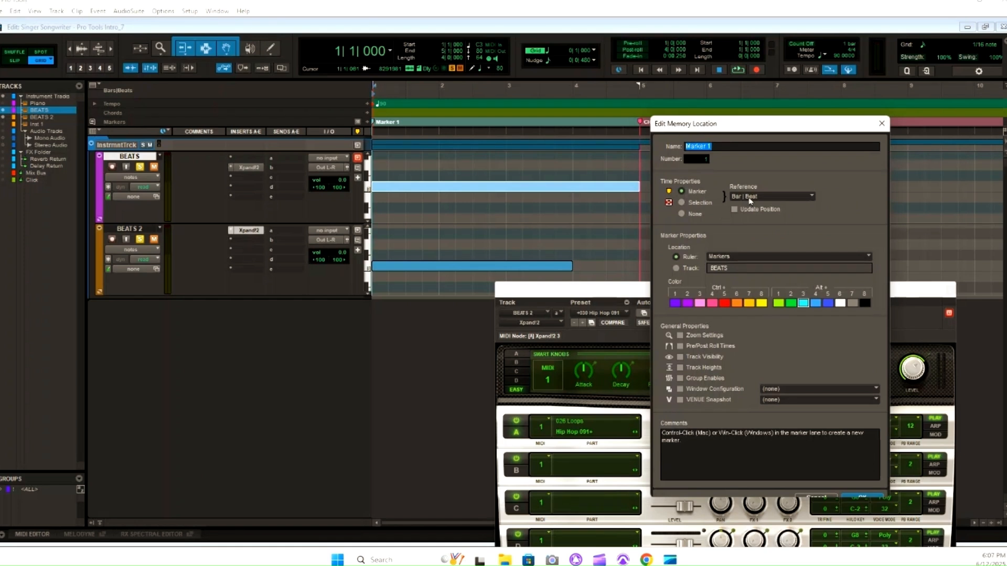
type("VERSE_1")
key("Return")
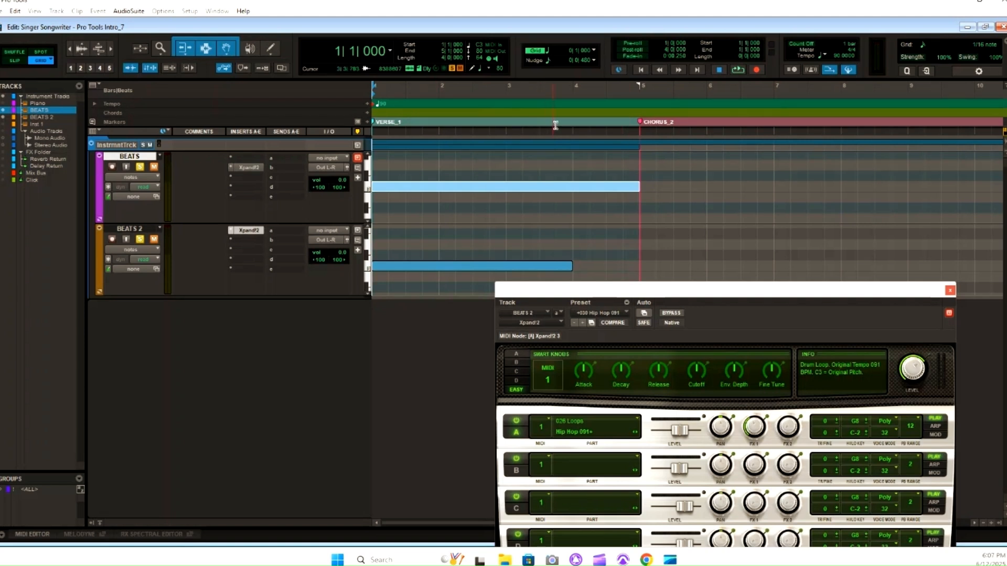
Place the playhead inside VERSE_1, jump back to its start, forward to CHORUS_2 at bar 5, and return to the session start
left_click(421, 122)
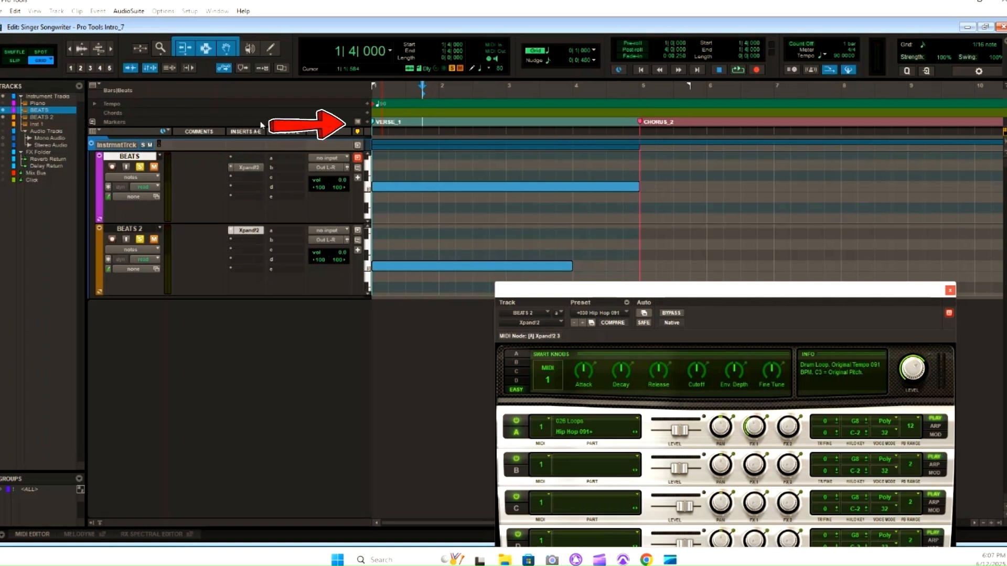
key("ctrl+Tab")
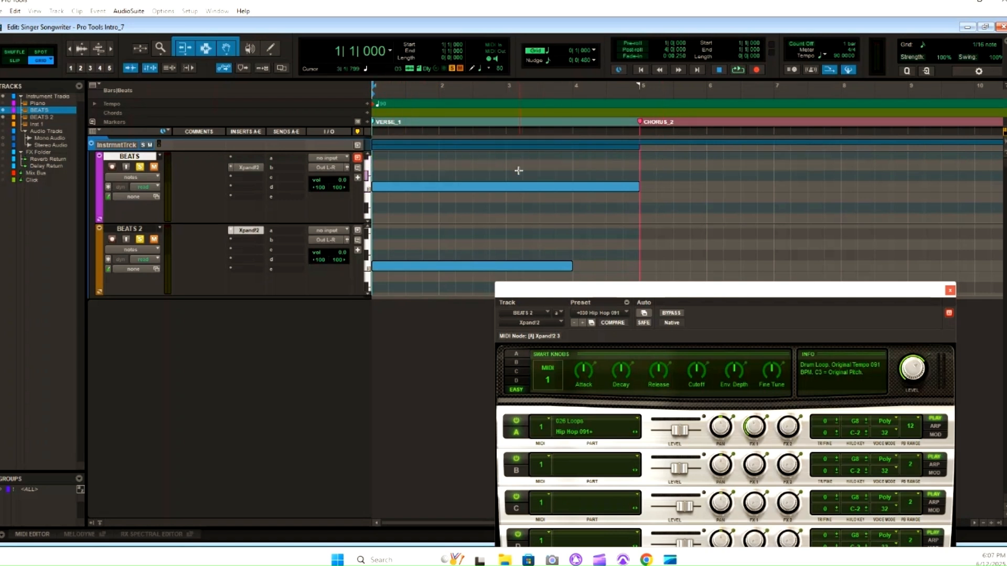
key("Tab")
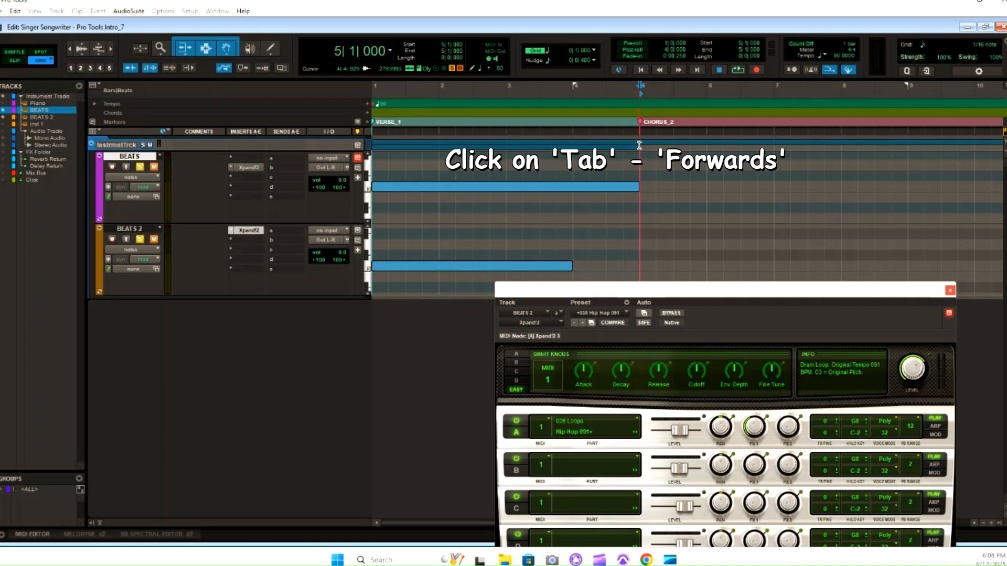
key("Return")
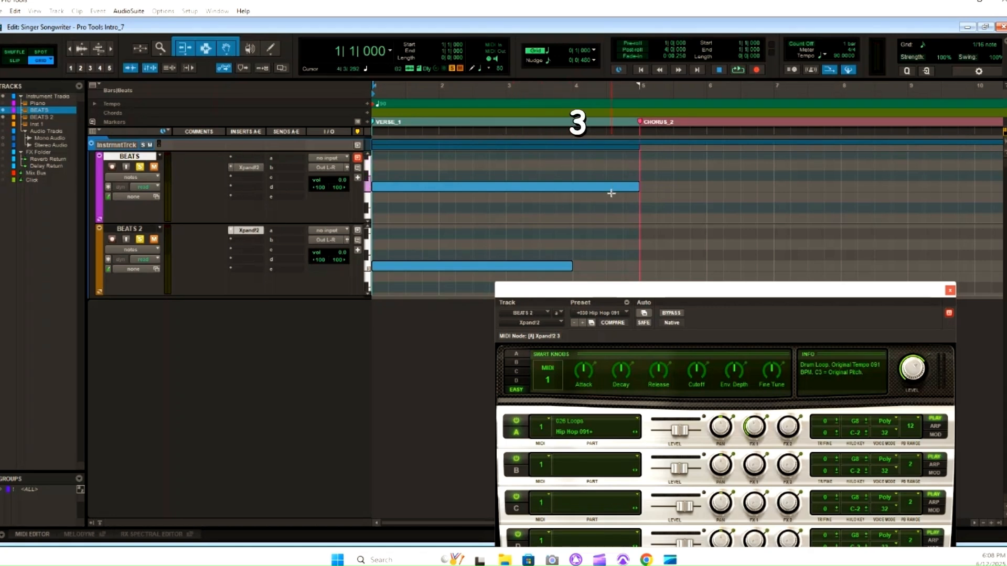
Show the Xpand!2 instrument of the BEATS track and unmute that track
left_click(249, 168)
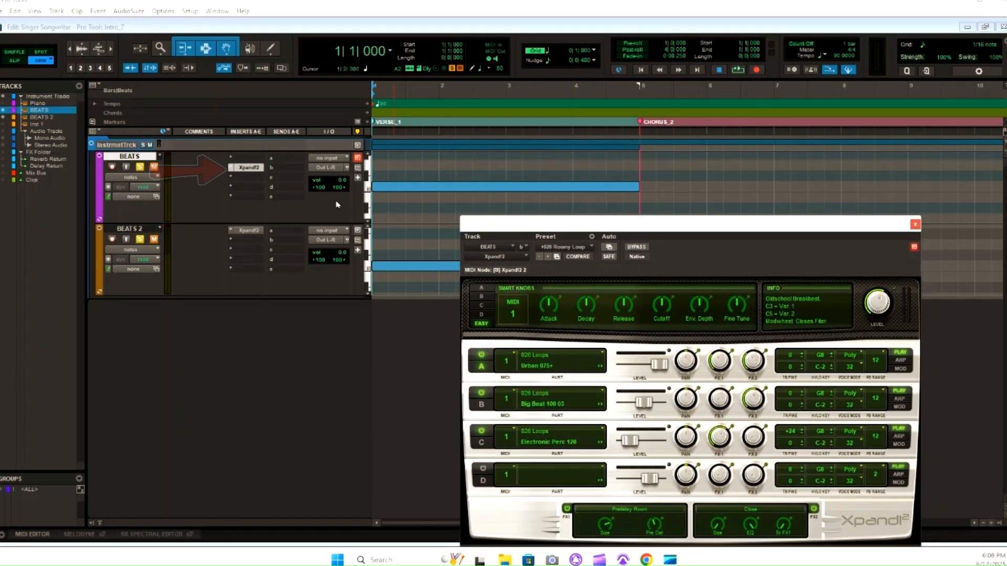
left_click(525, 258)
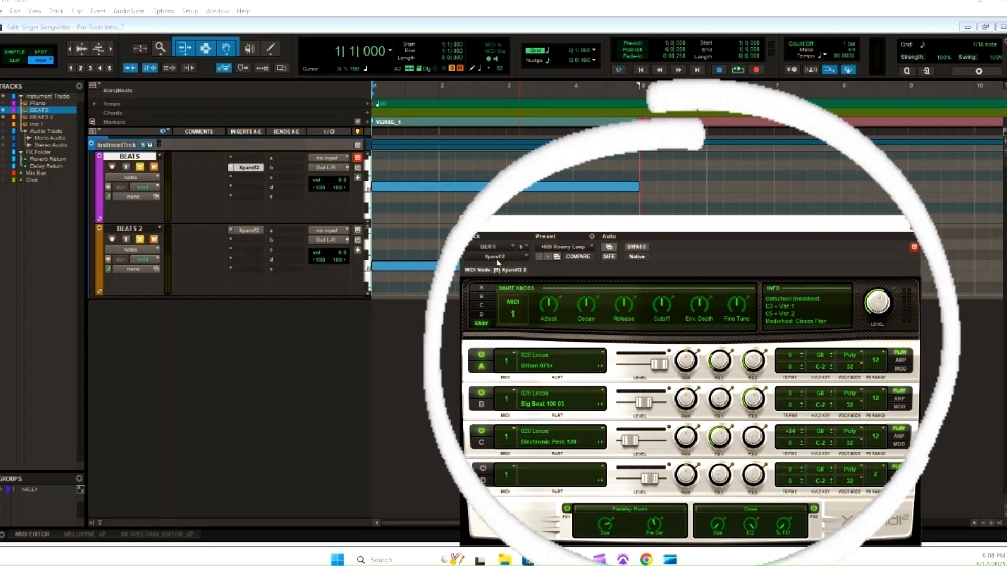
left_click(514, 229)
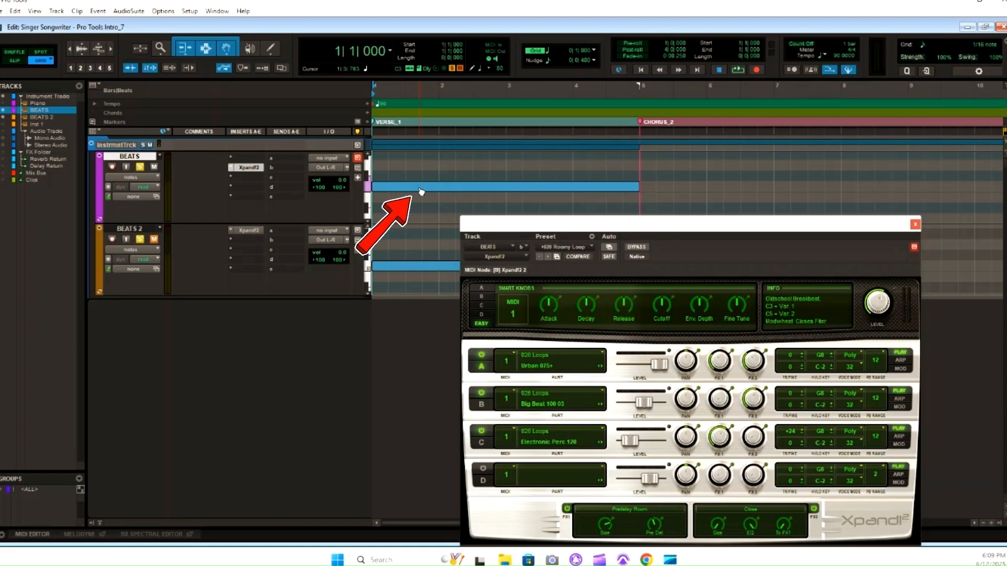
Select bars 1 to 5 across both beat tracks, shift the Xpand!2 window aside, and audition the BEATS note
left_click(421, 192)
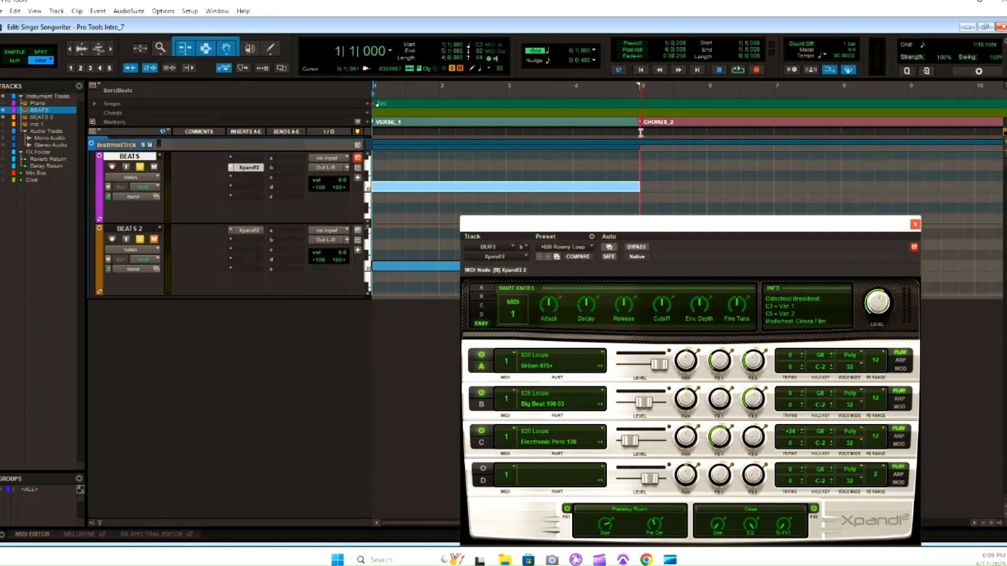
left_click_drag(641, 132, 375, 158)
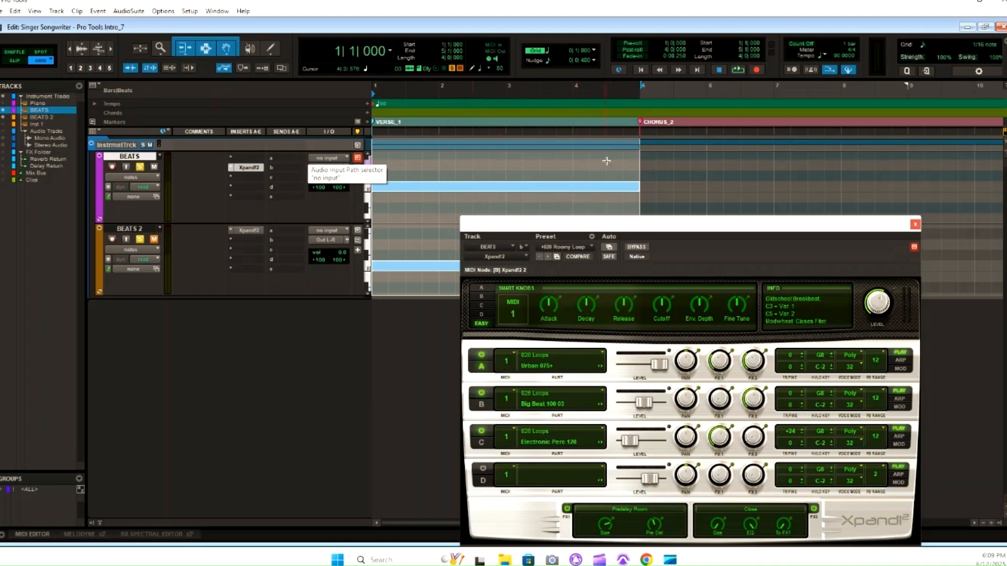
left_click_drag(467, 223, 337, 215)
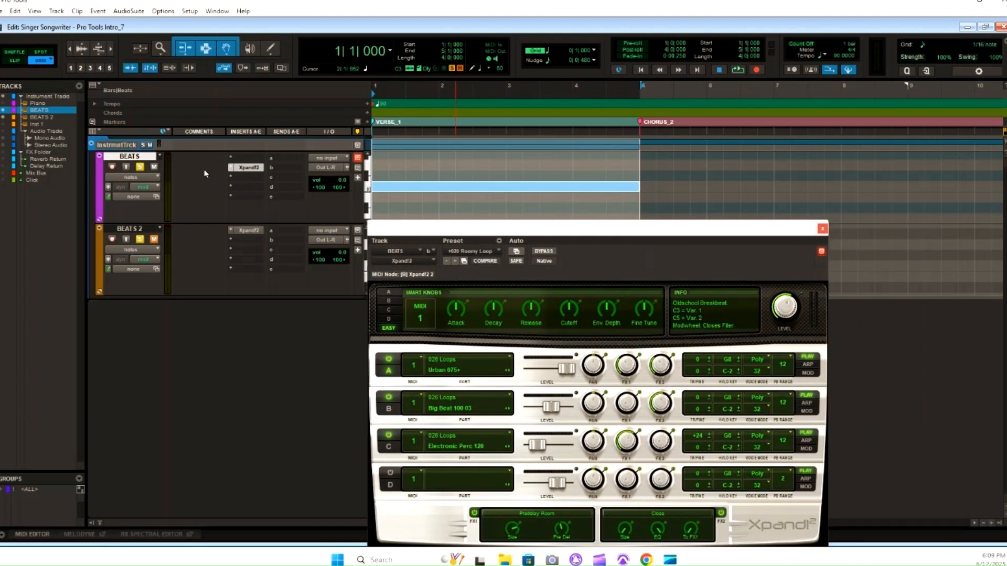
left_click(428, 191)
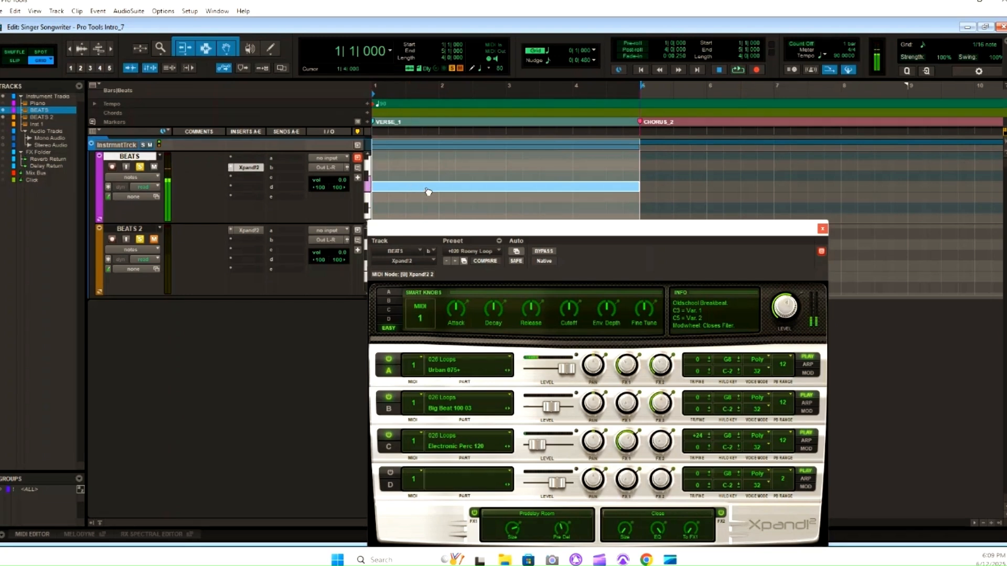
Audition the +021 Simple Funk preset from 28 Loops on BEATS and replace it with +008 Oldschool Breakbeat
left_click(499, 255)
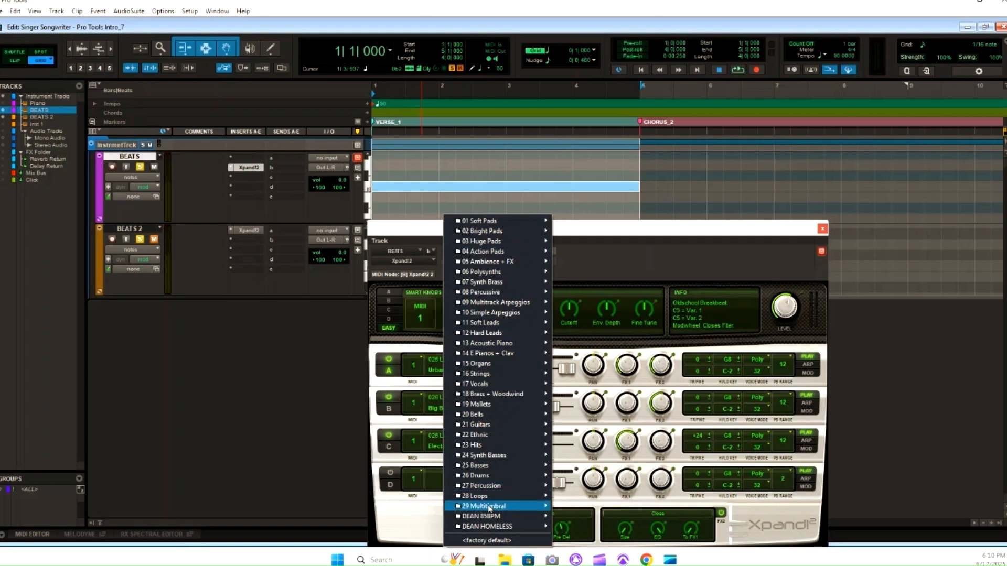
mouse_move(488, 496)
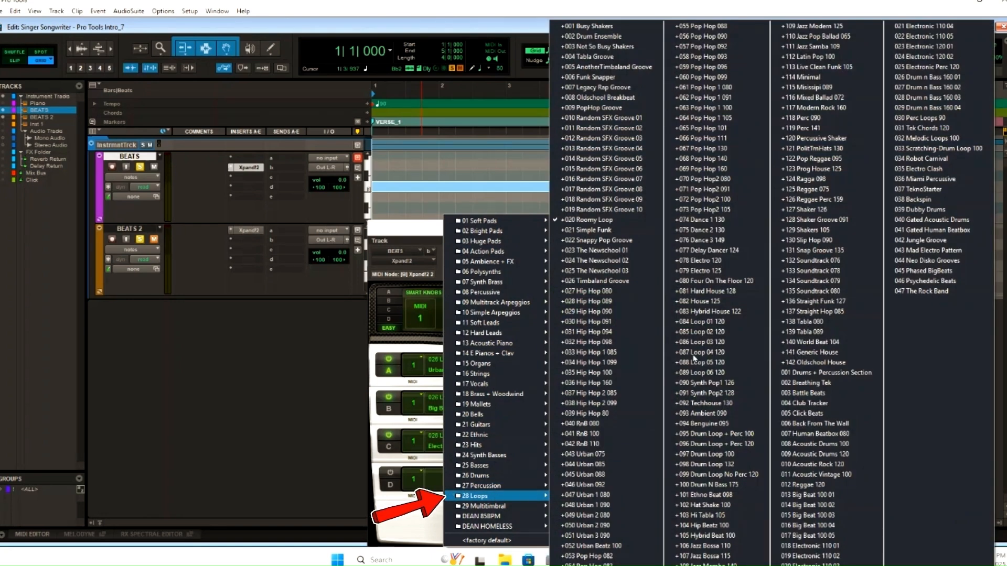
left_click(614, 234)
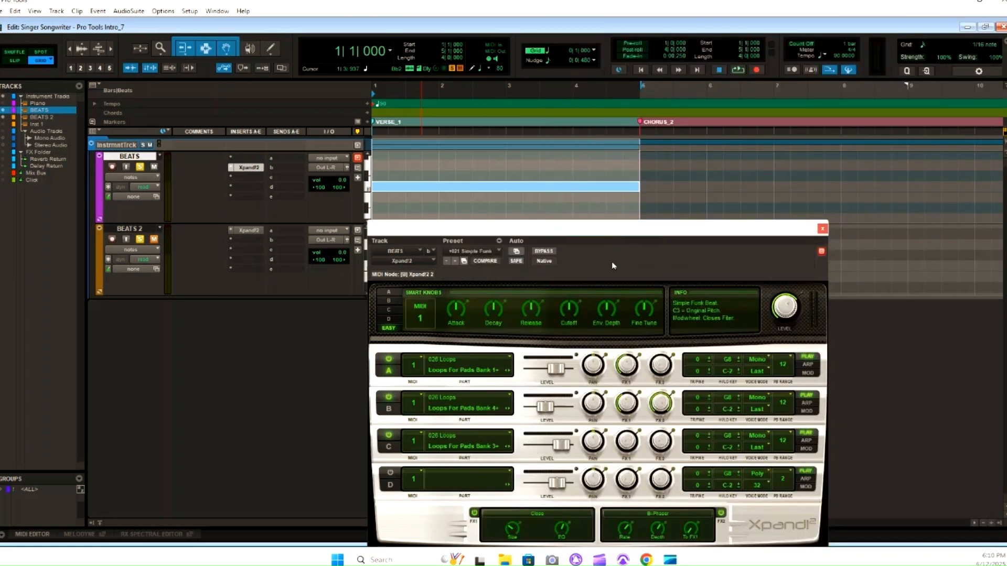
left_click(458, 189)
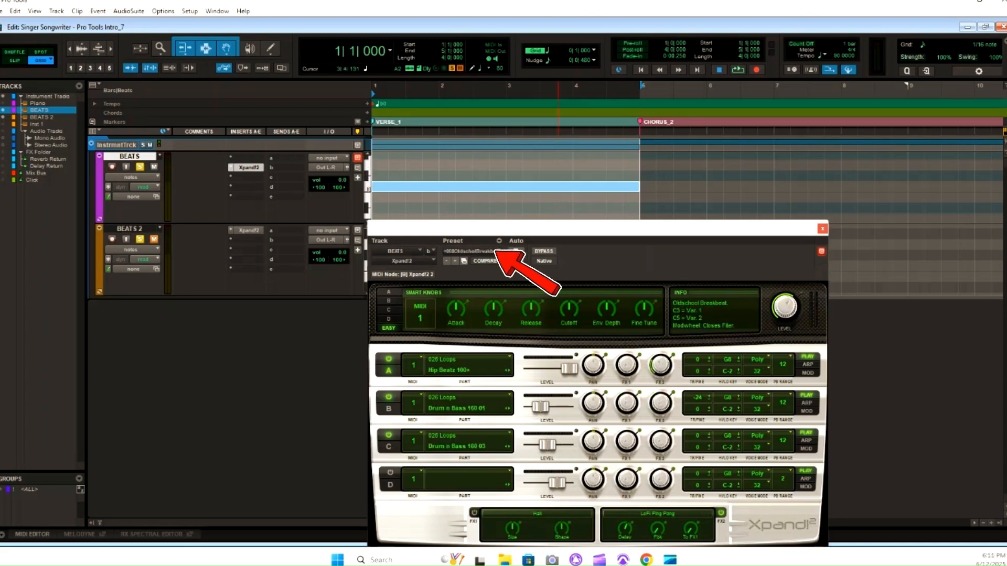
left_click(474, 251)
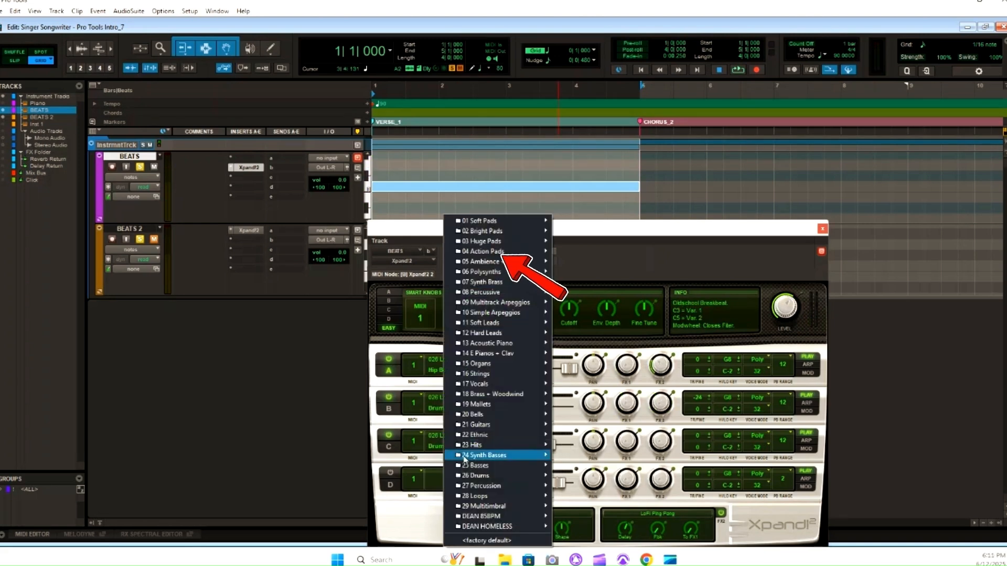
mouse_move(493, 497)
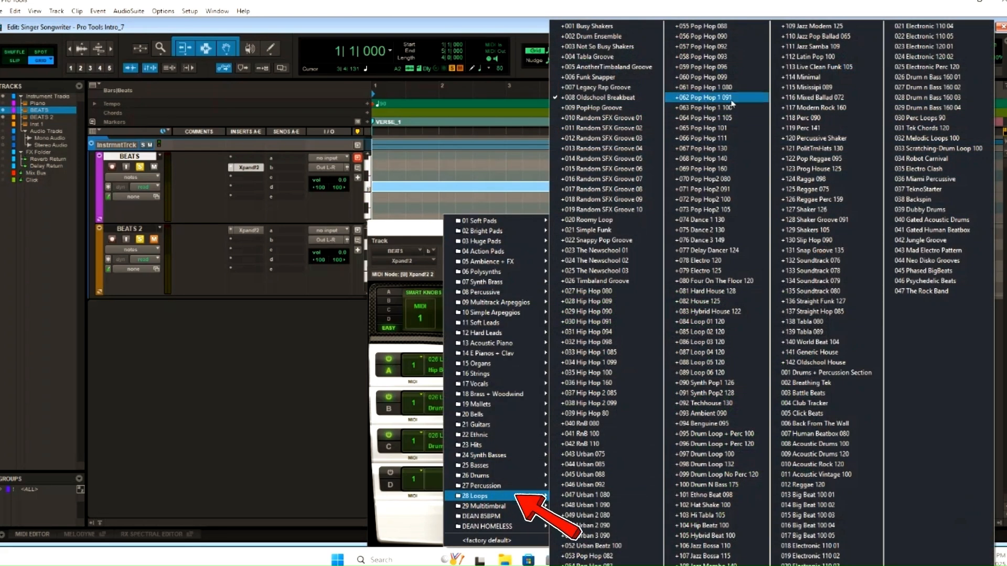
left_click(503, 194)
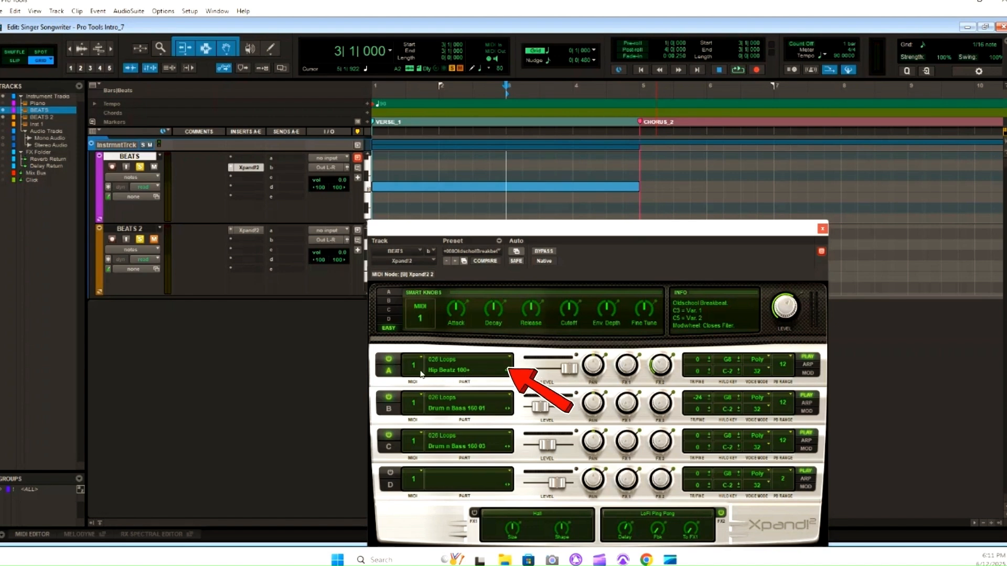
Set part A of Xpand!2 to the Hip Hop 090+ loop and turn off parts C and B
left_click(509, 372)
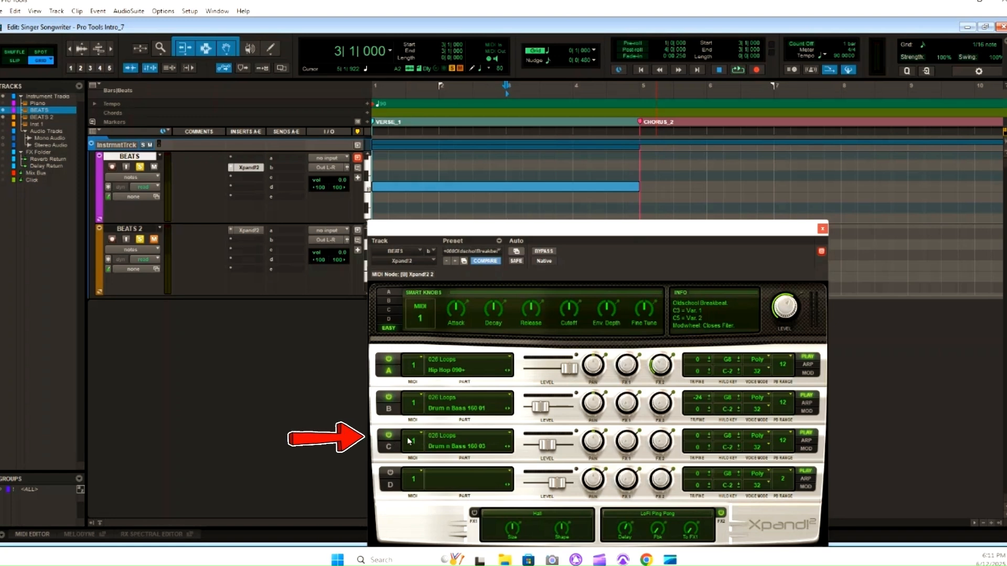
left_click(388, 435)
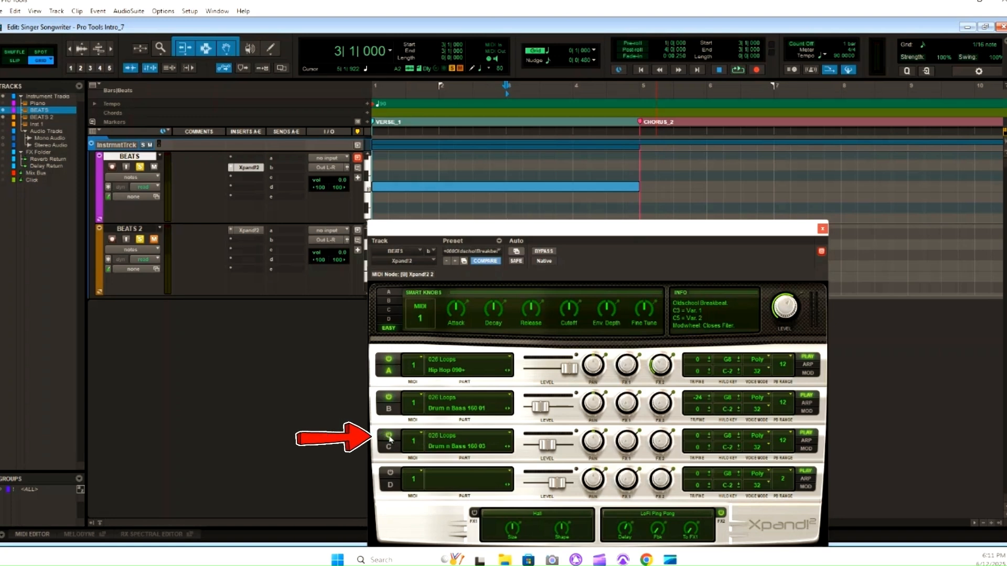
left_click(391, 399)
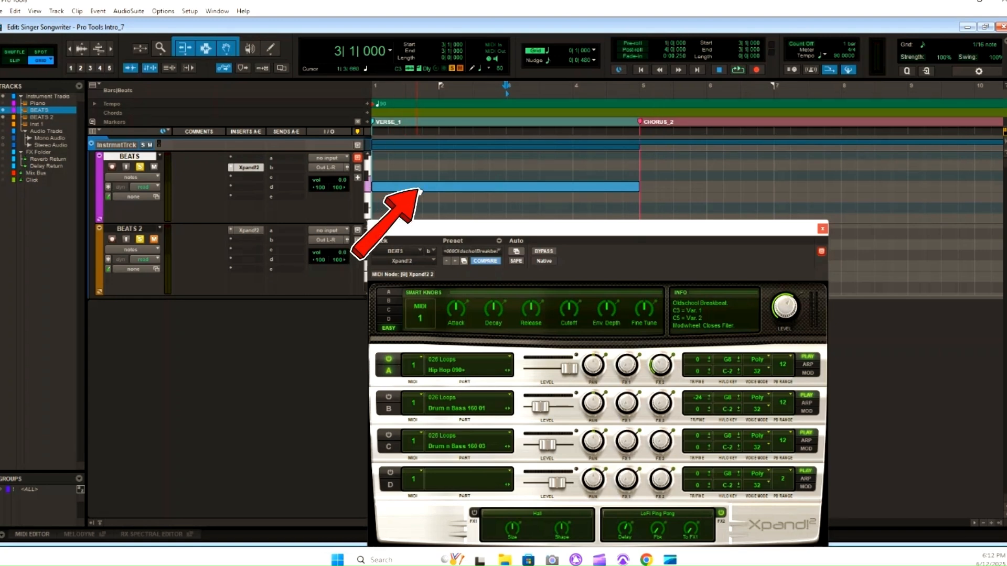
Audition the BEATS note and switch part A to the Hip Hop 091+ loop
left_click(419, 187)
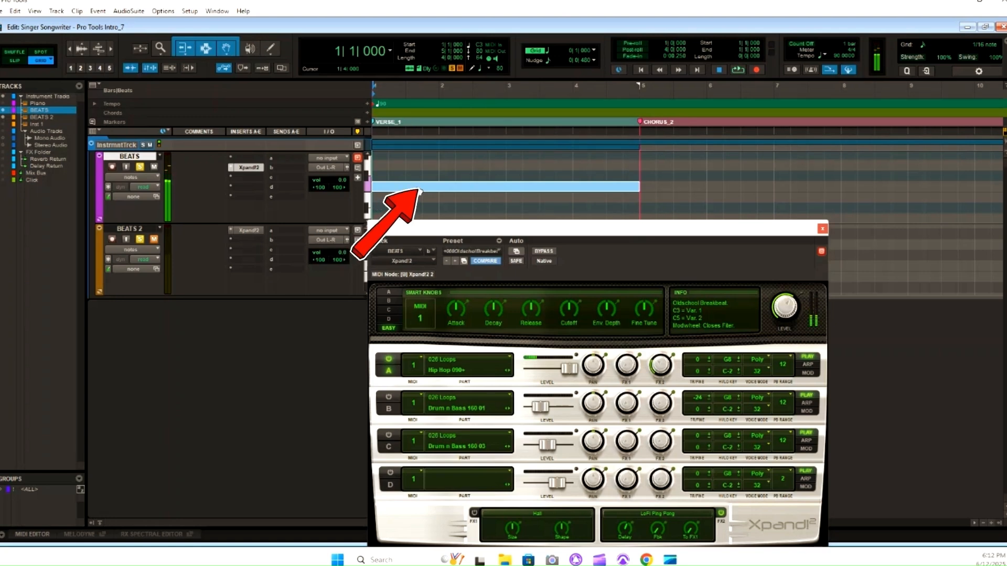
left_click(507, 371)
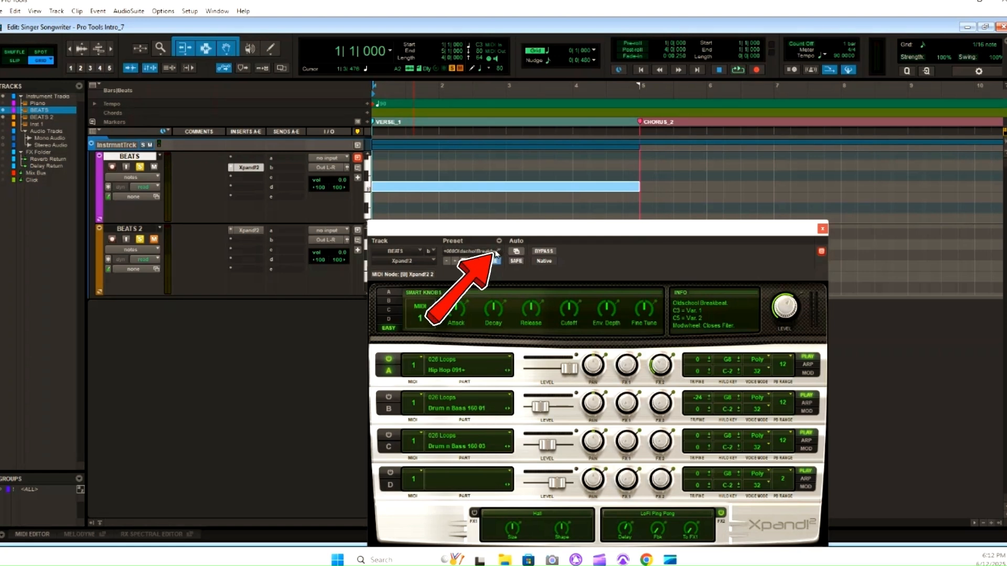
left_click(496, 253)
mouse_move(503, 496)
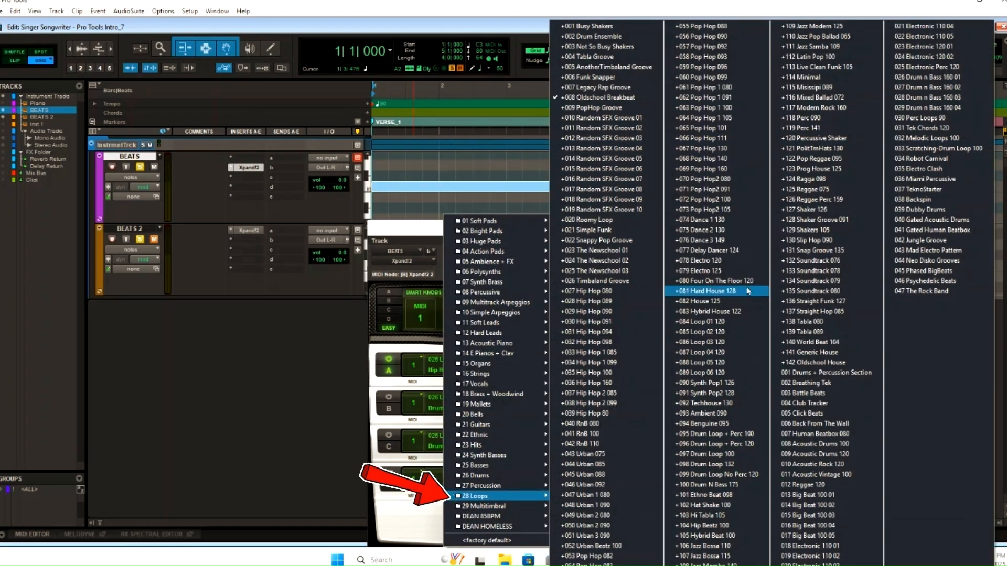
left_click(467, 200)
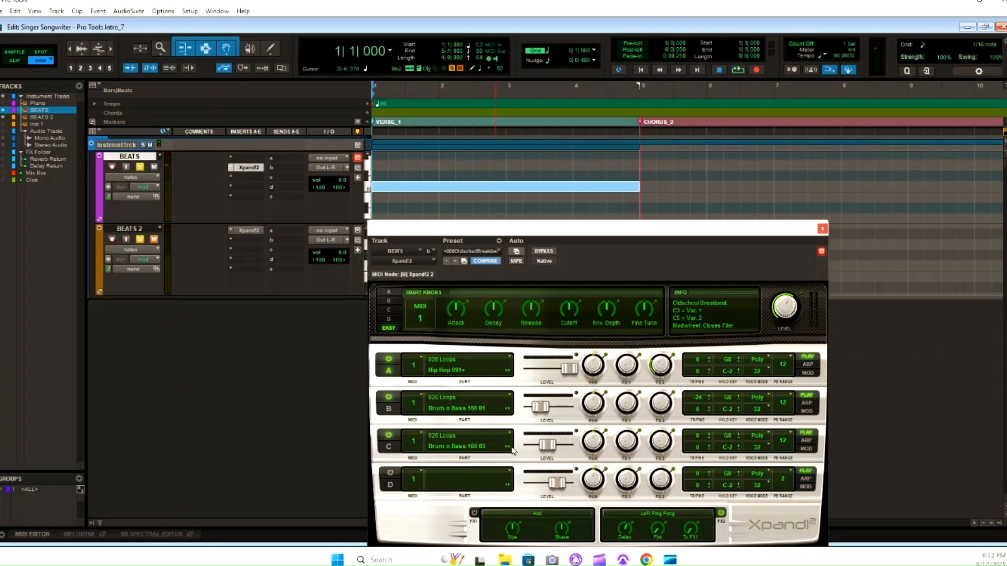
Advance the Xpand!2 loops to Drum n Bass 160 04 on part C, Drum n Bass 160 02 on part B and Hip Hop 094+ on part A
left_click(508, 447)
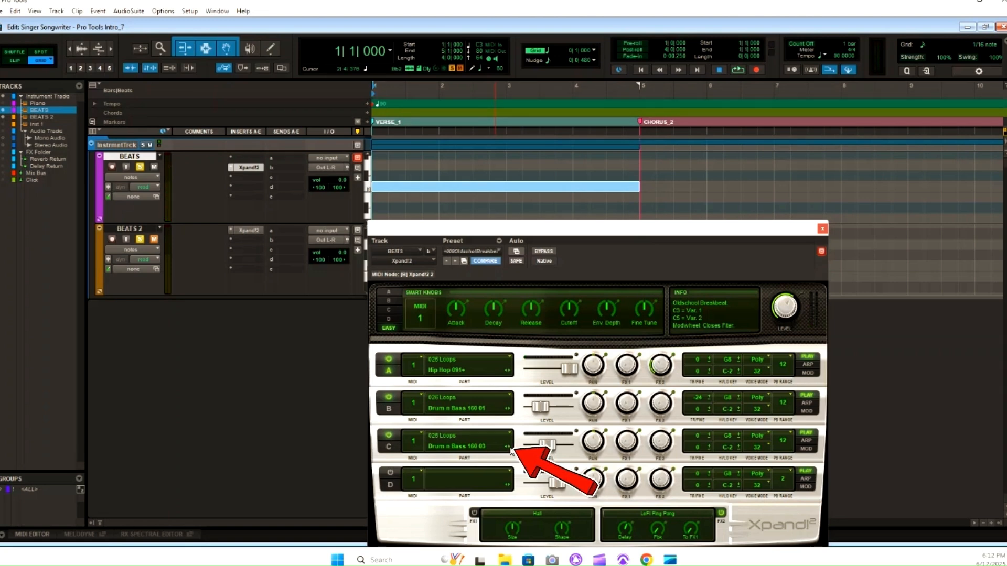
left_click(509, 410)
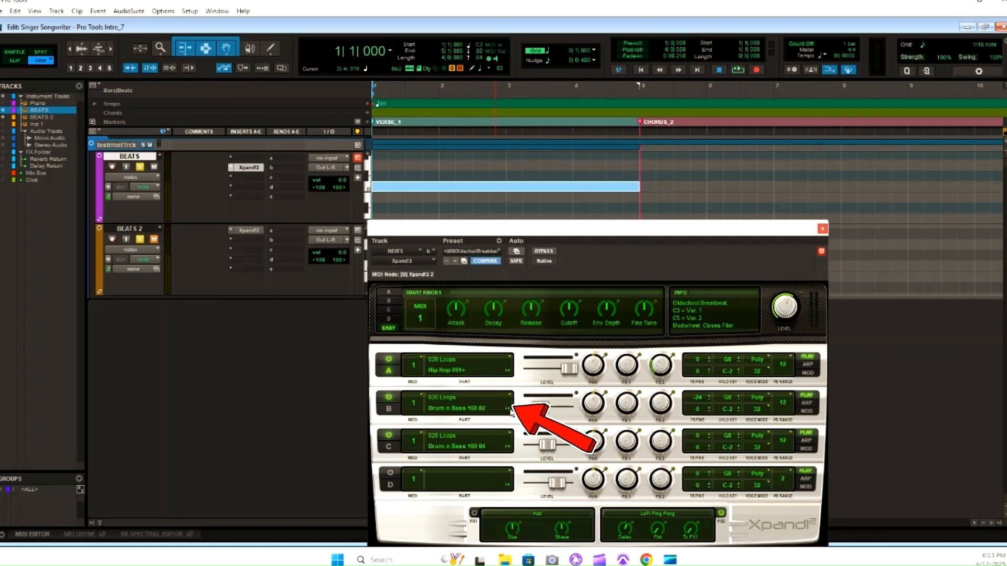
left_click(509, 371)
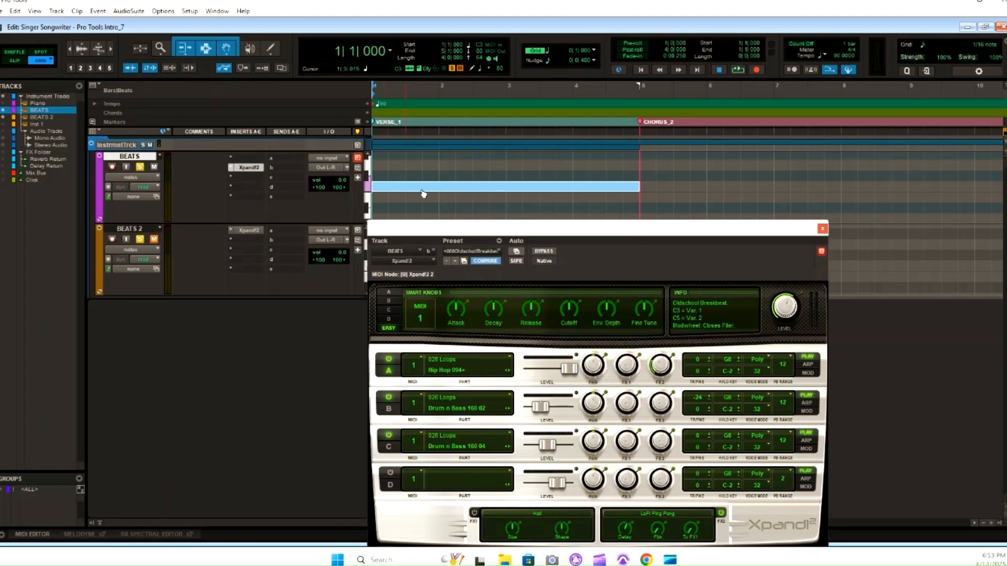
Assign the Electronic 120 01 loop to part D, turn that part on, and audition the BEATS note
left_click_drag(551, 232, 547, 236)
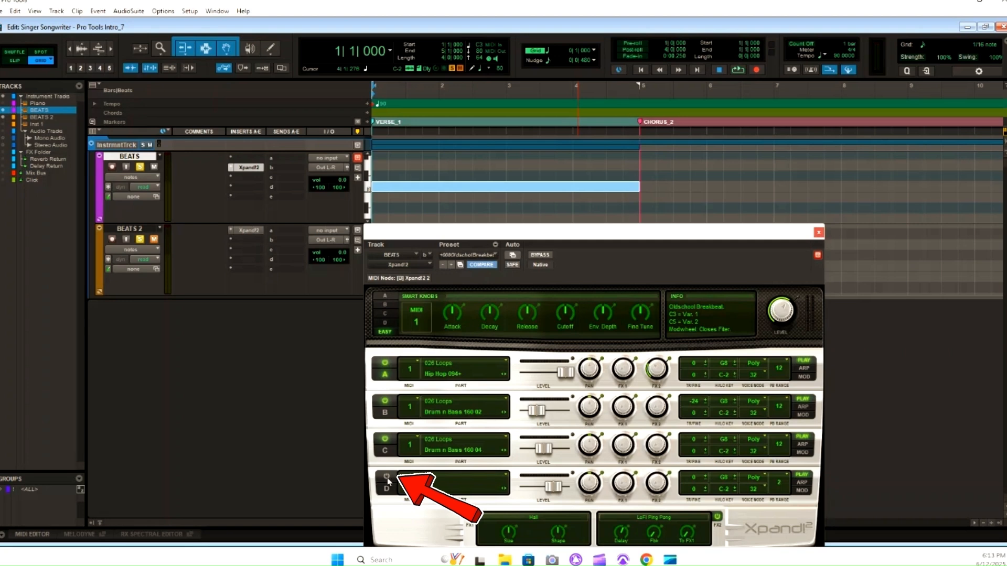
left_click(507, 478)
mouse_move(439, 554)
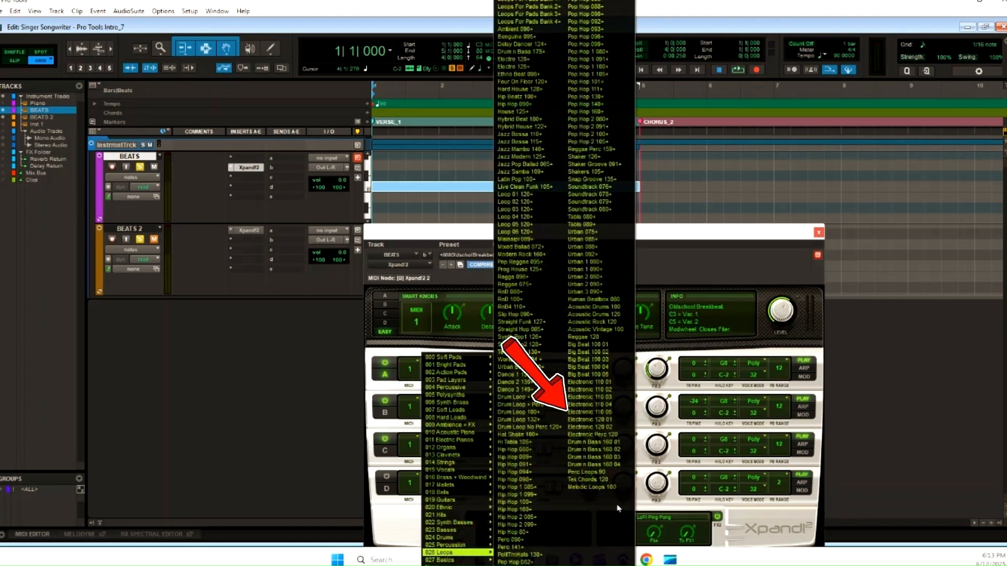
left_click(611, 421)
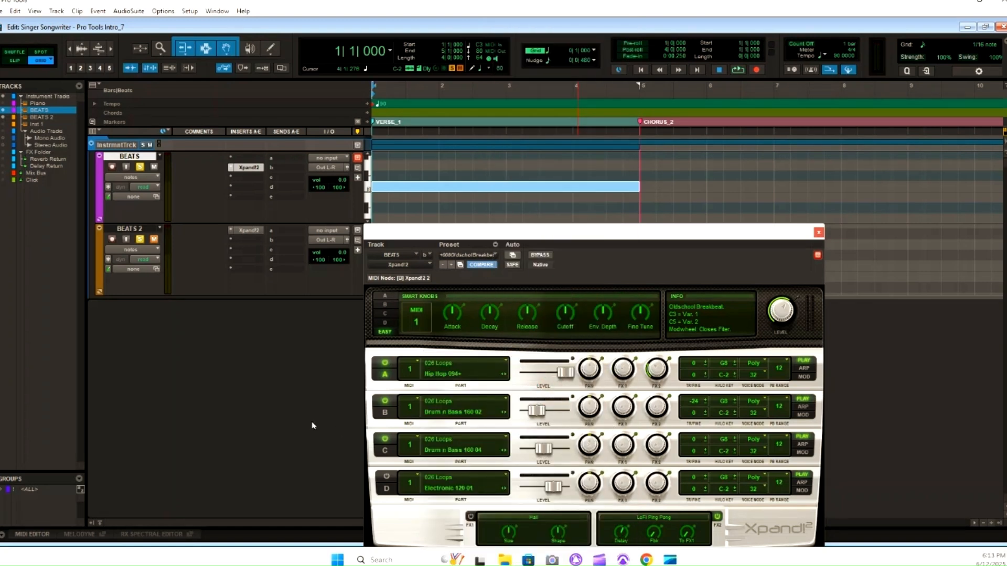
left_click(388, 478)
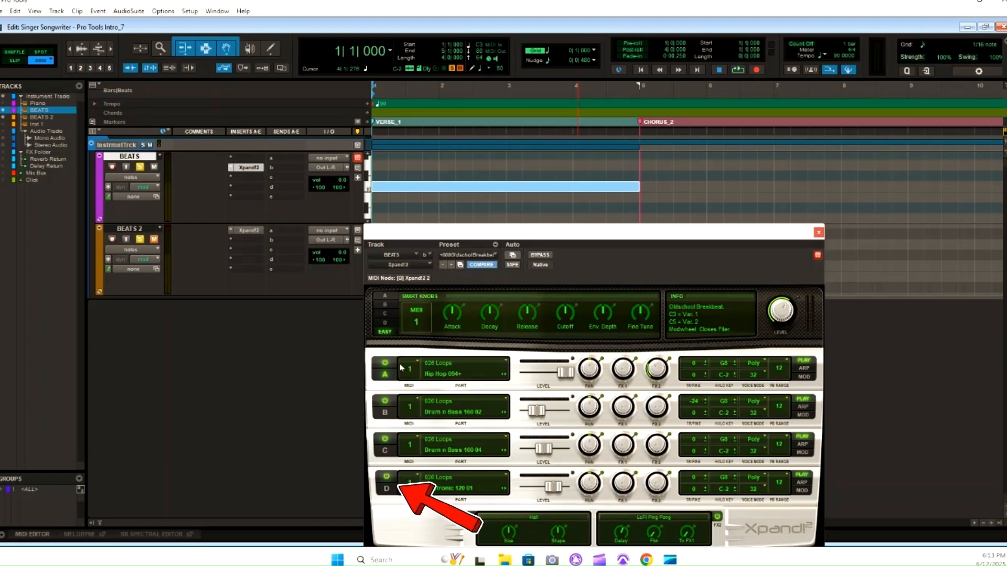
left_click(511, 192)
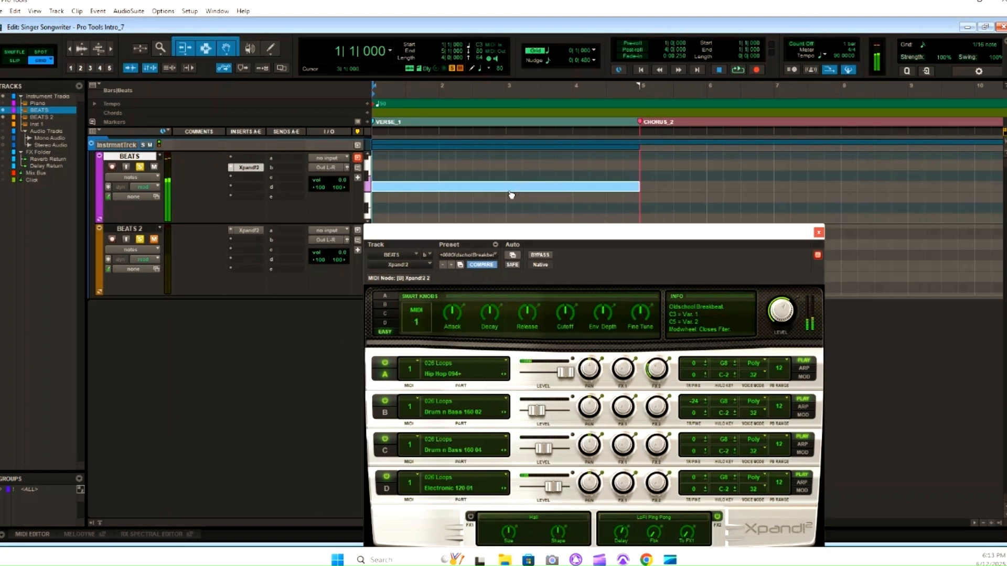
Turn off parts A, B and C so that only part D plays
left_click(385, 363)
left_click(385, 401)
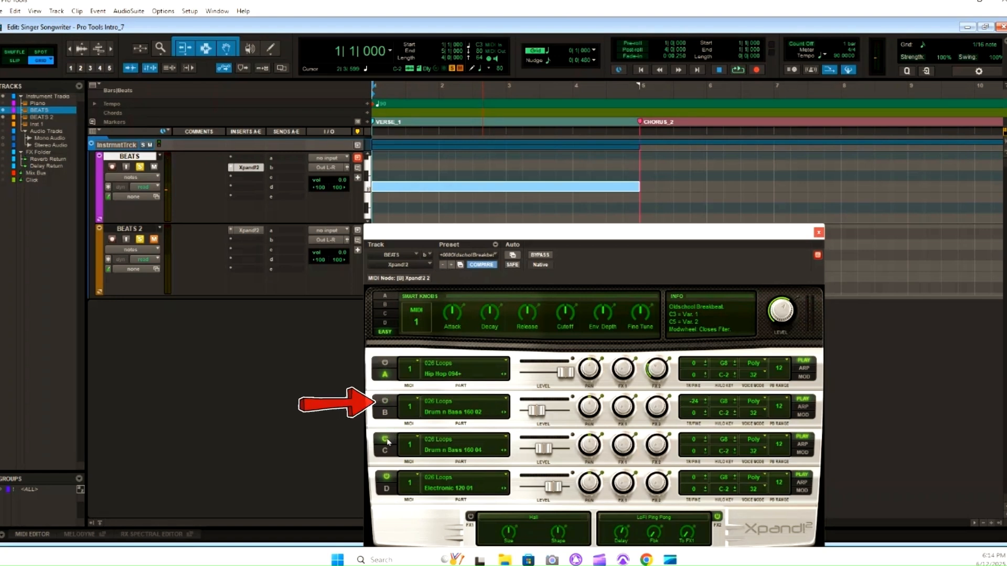
left_click(386, 440)
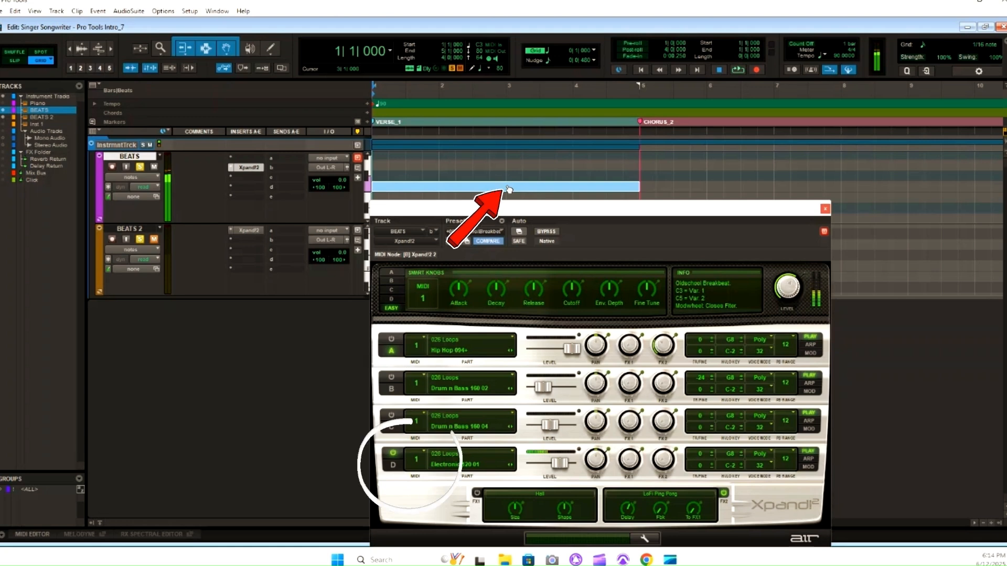
Step part D past Electronic 120 02 to the Human Beatbox 080 loop and audition it with the BEATS note
left_click(511, 465)
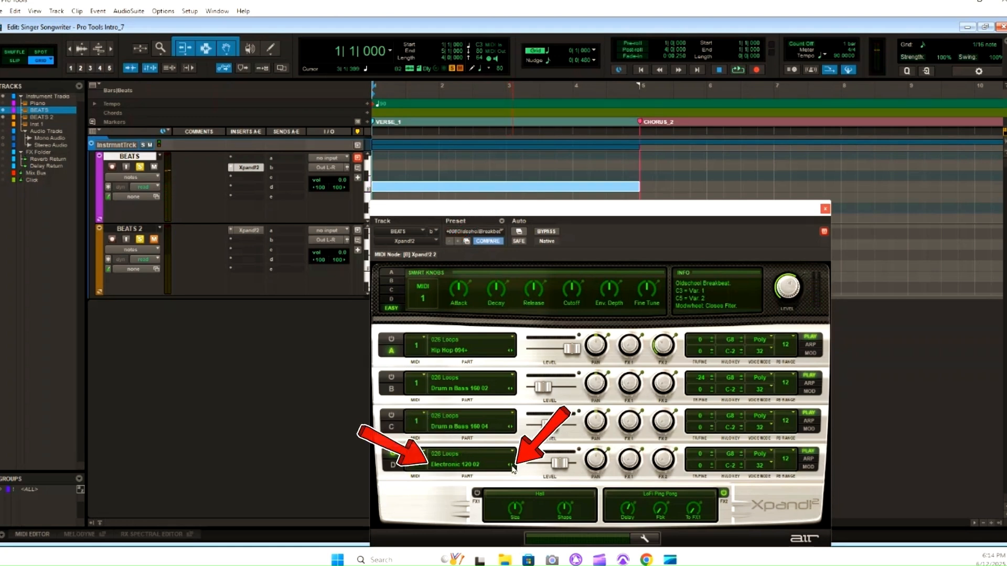
left_click(511, 465)
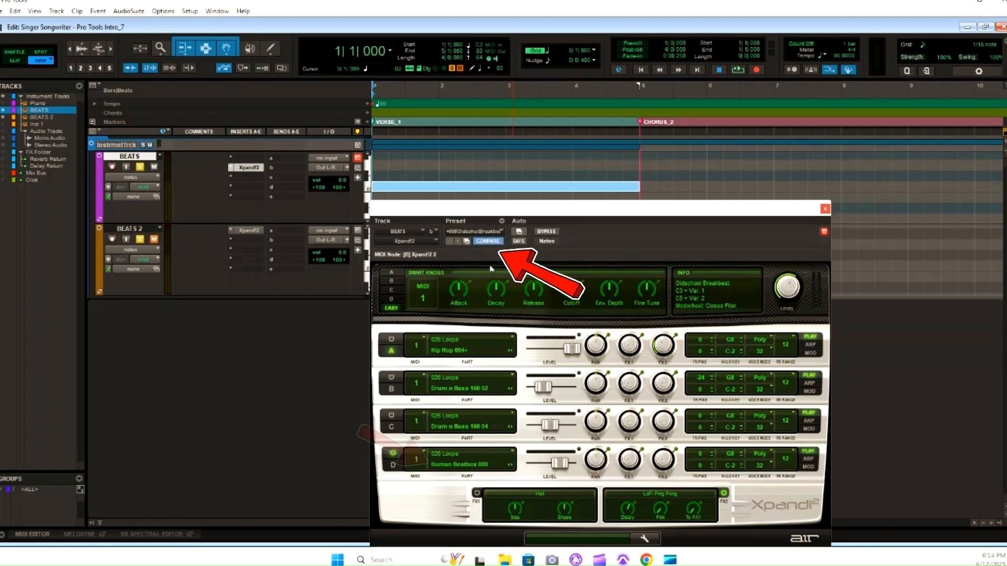
left_click(474, 193)
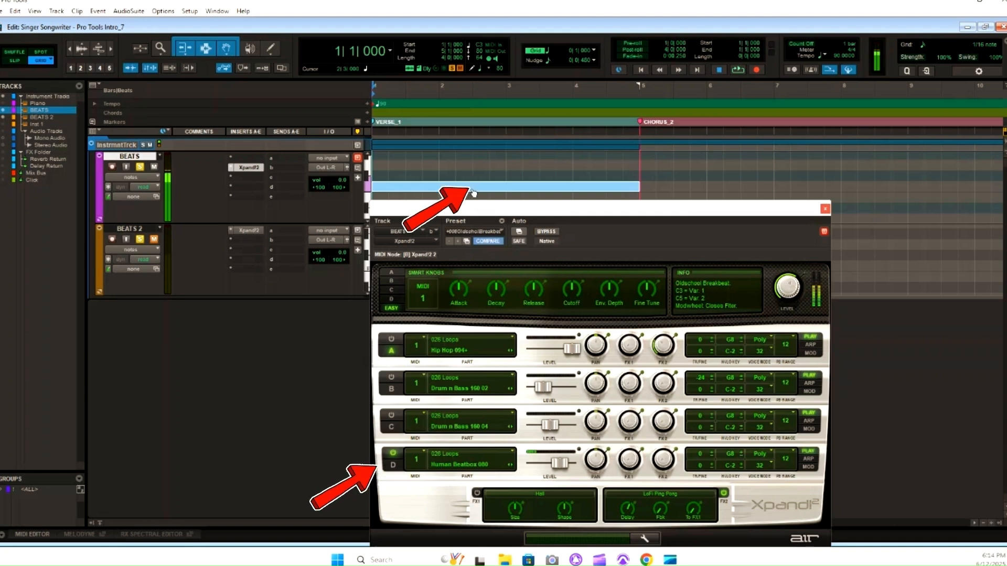
Turn parts C, B and A back on, raising part B's level slightly and auditioning the layered loops
left_click(391, 416)
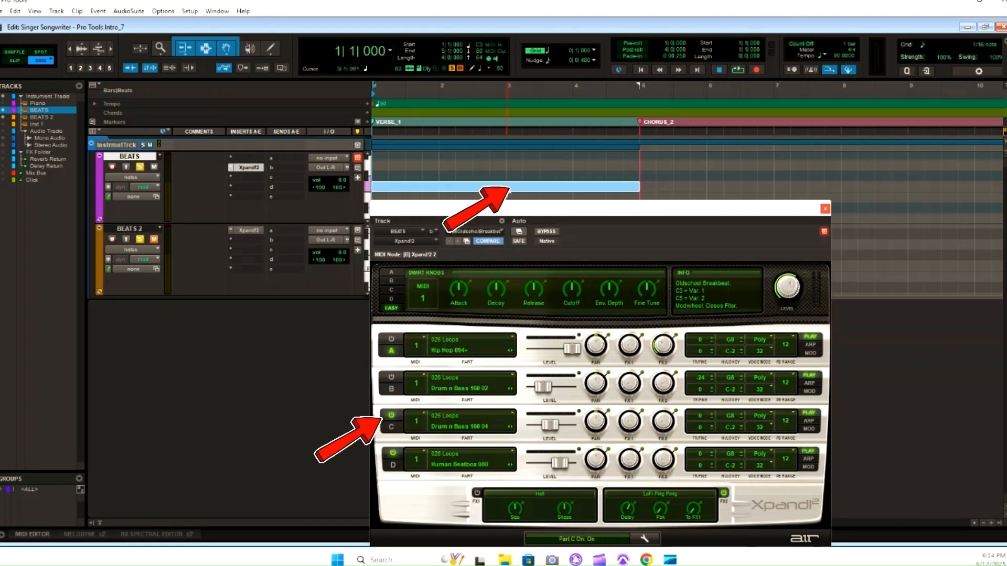
left_click(510, 191)
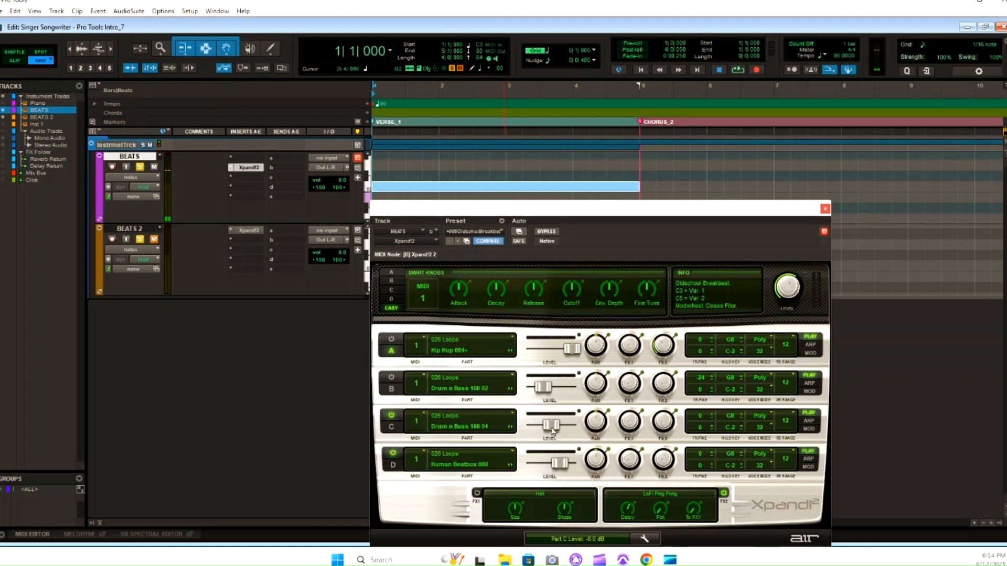
left_click(392, 377)
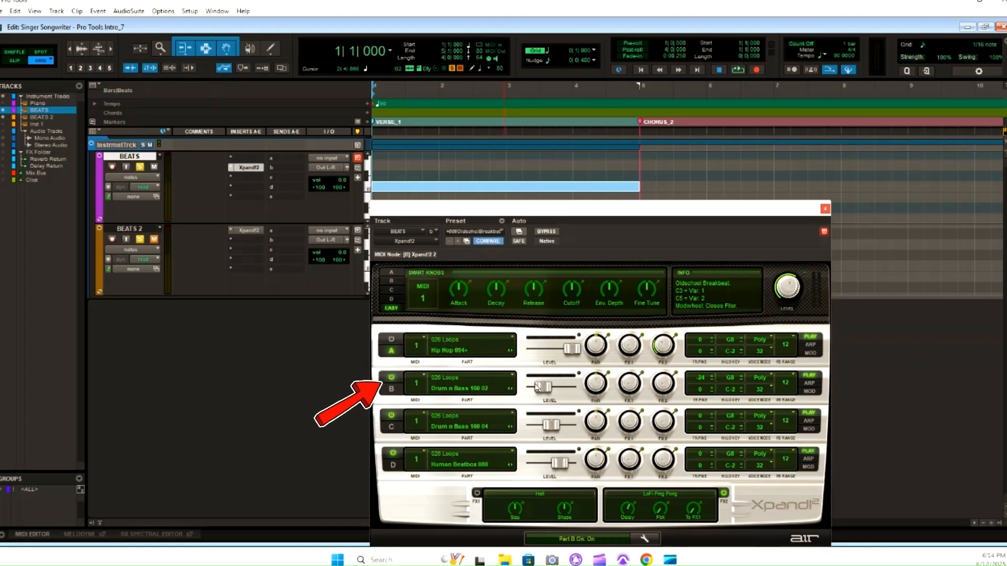
left_click_drag(554, 400, 560, 399)
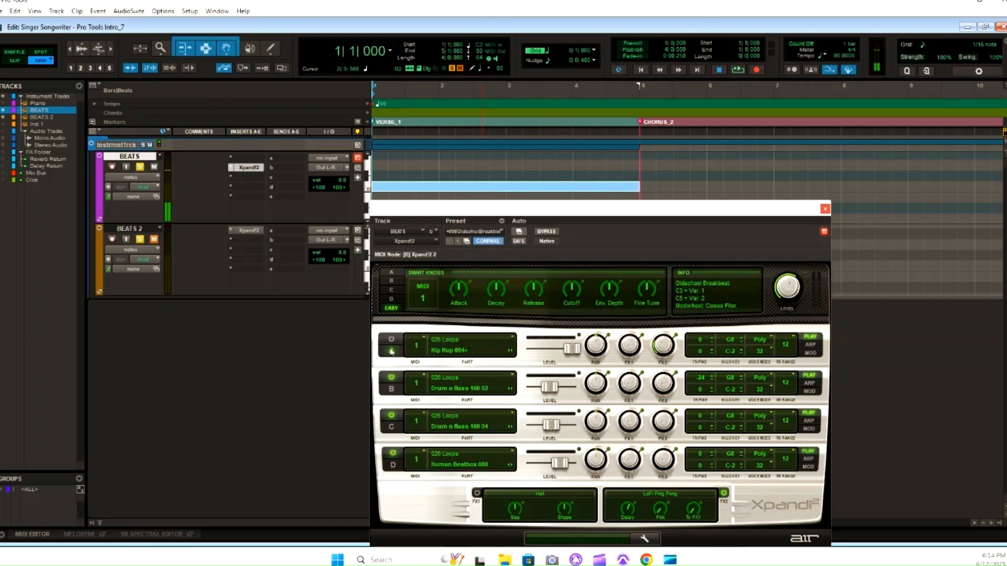
left_click(392, 345)
Reload the +008 Oldschool Breakbeat preset from 28 Loops on BEATS and reopen the preset list
left_click(500, 234)
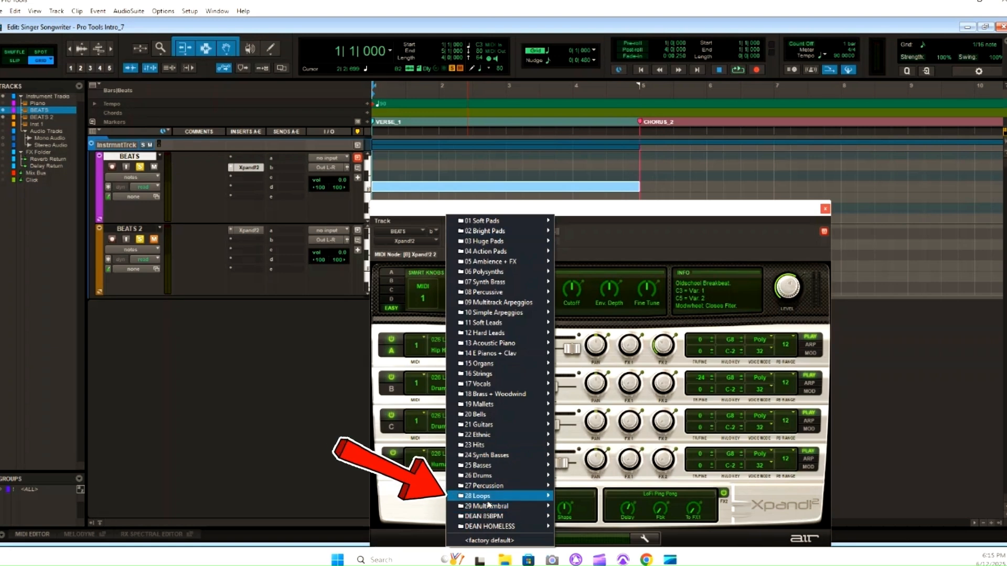
mouse_move(488, 501)
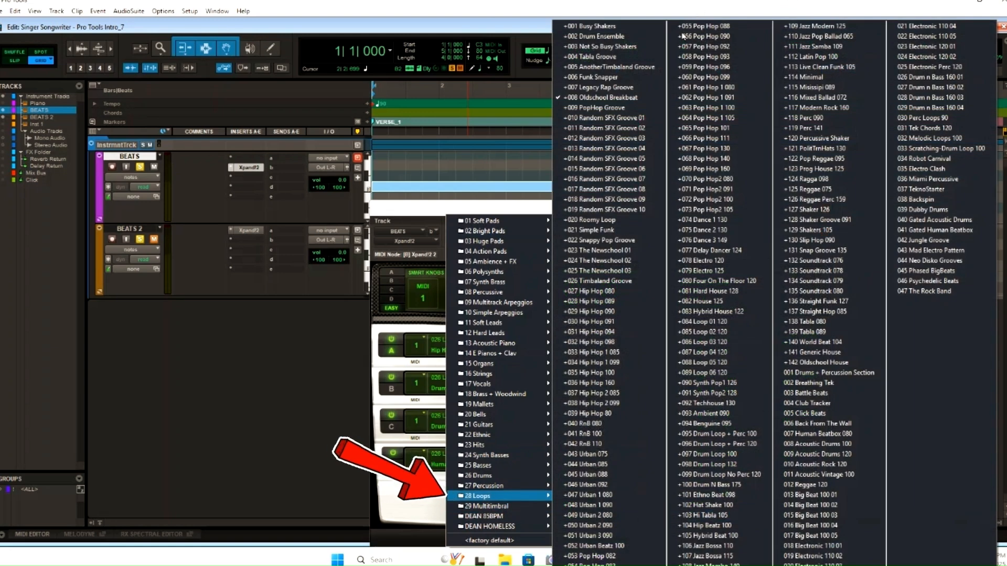
left_click(633, 99)
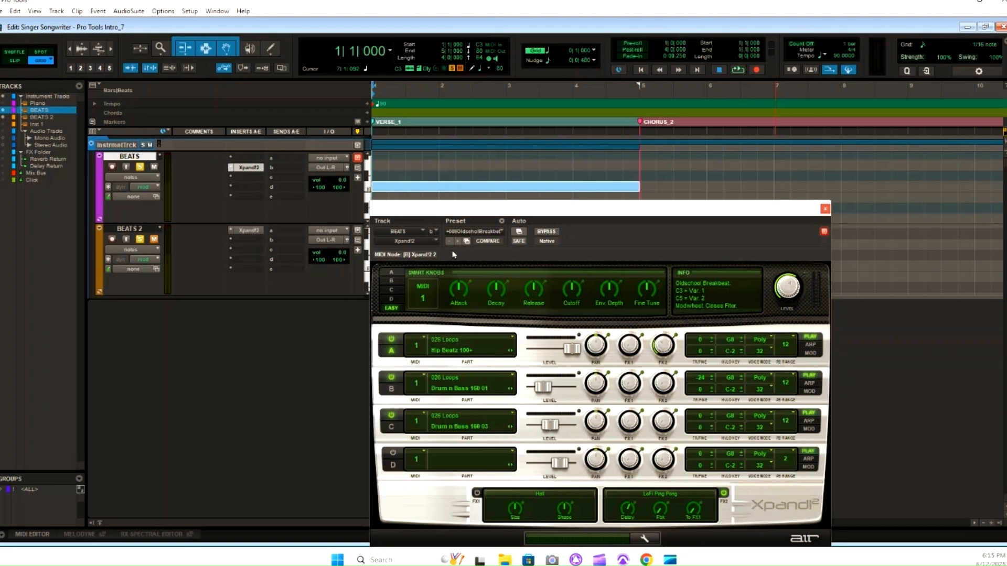
left_click(500, 232)
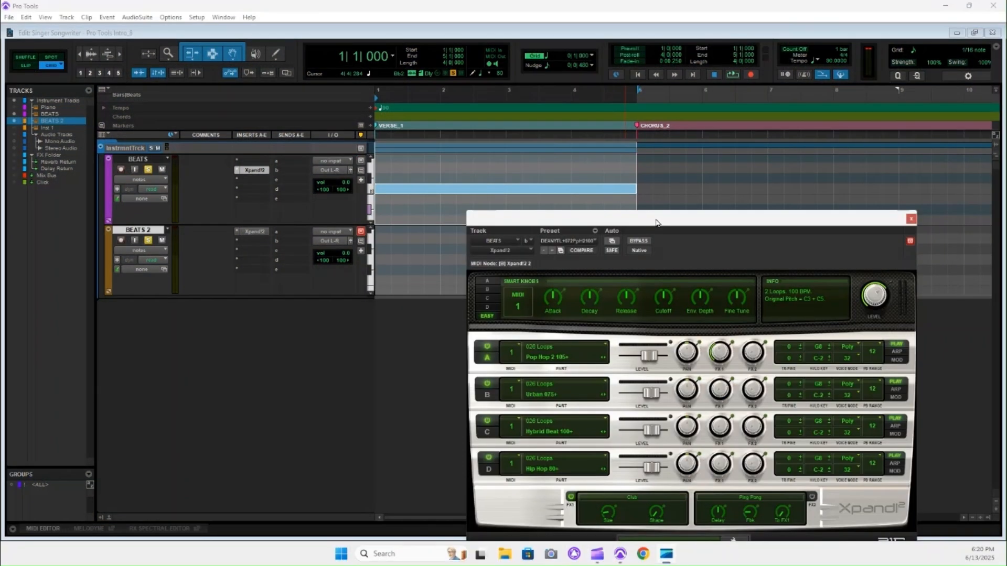
Select the BEATS track, show its Xpand!2 window clear of the MIDI note, and audition the note
left_click_drag(660, 220, 642, 221)
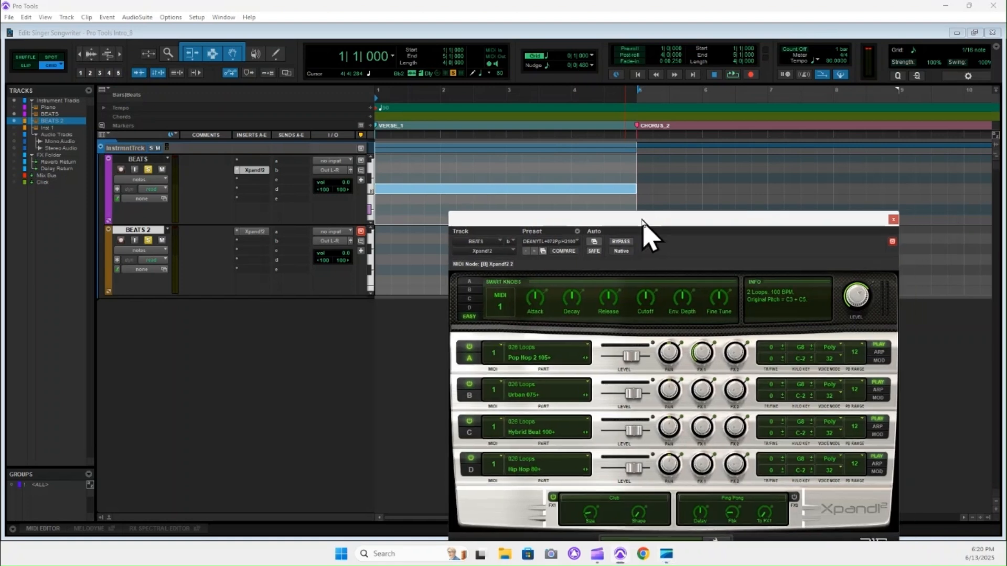
left_click(140, 161)
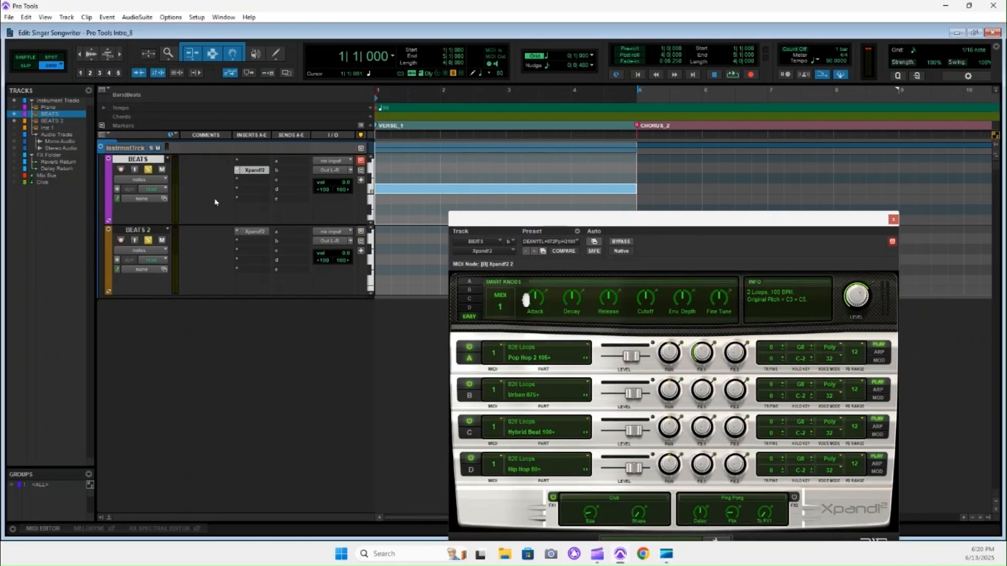
left_click(254, 174)
left_click(254, 175)
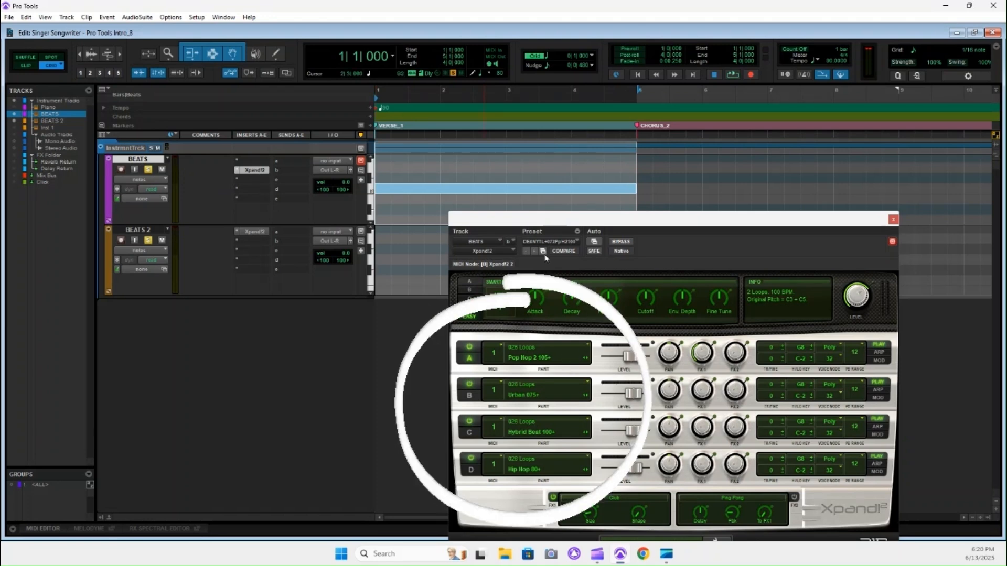
left_click_drag(679, 223, 680, 216)
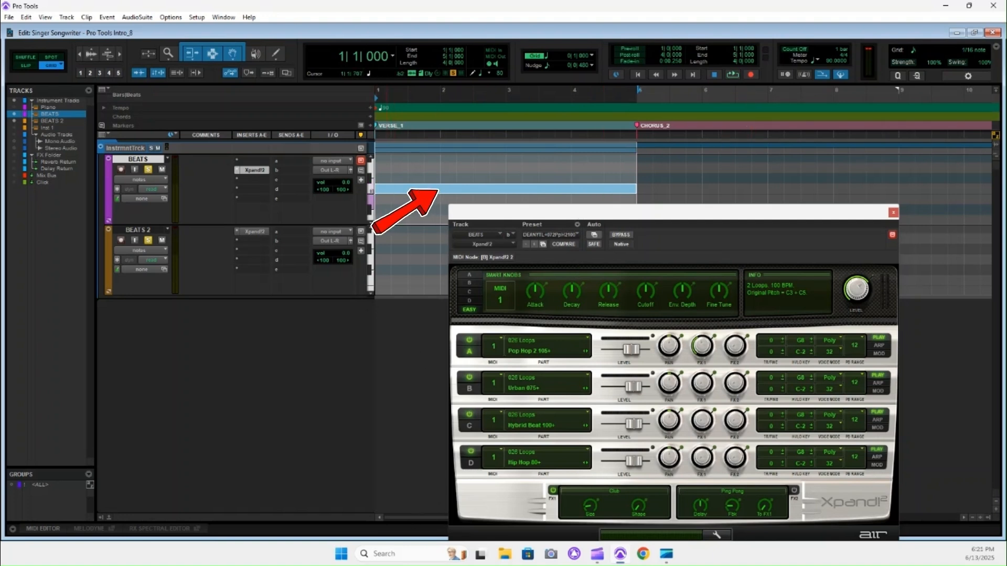
left_click(409, 193)
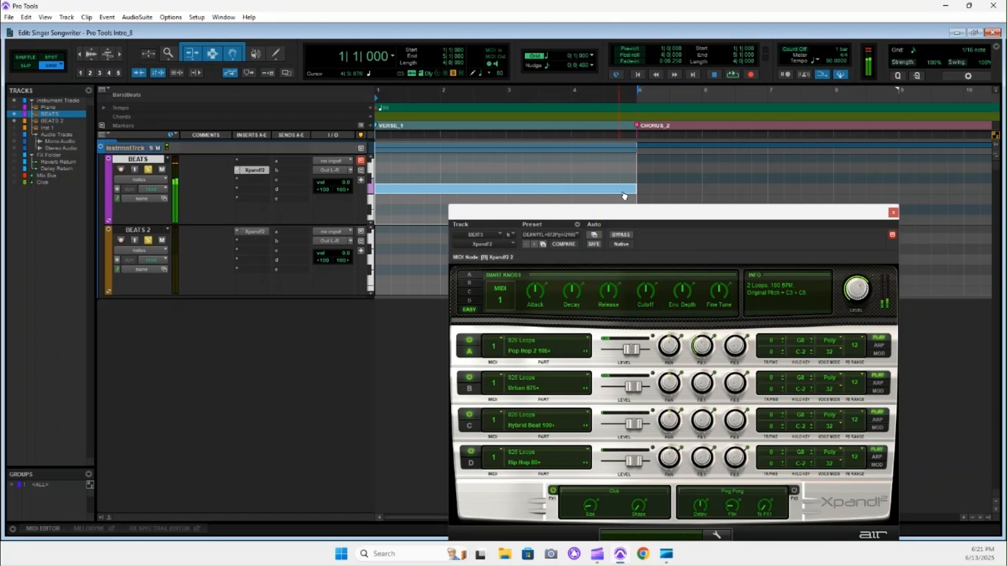
Open Xpand!2 on the BEATS 2 track and load the 38 Powerchords preset from 21 Guitars
left_click_drag(649, 219, 645, 316)
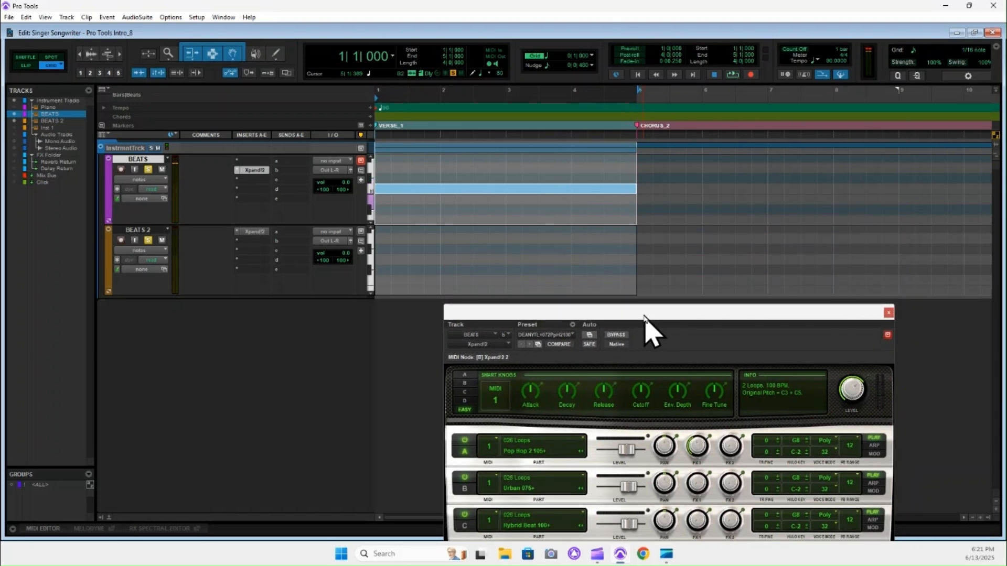
left_click(140, 235)
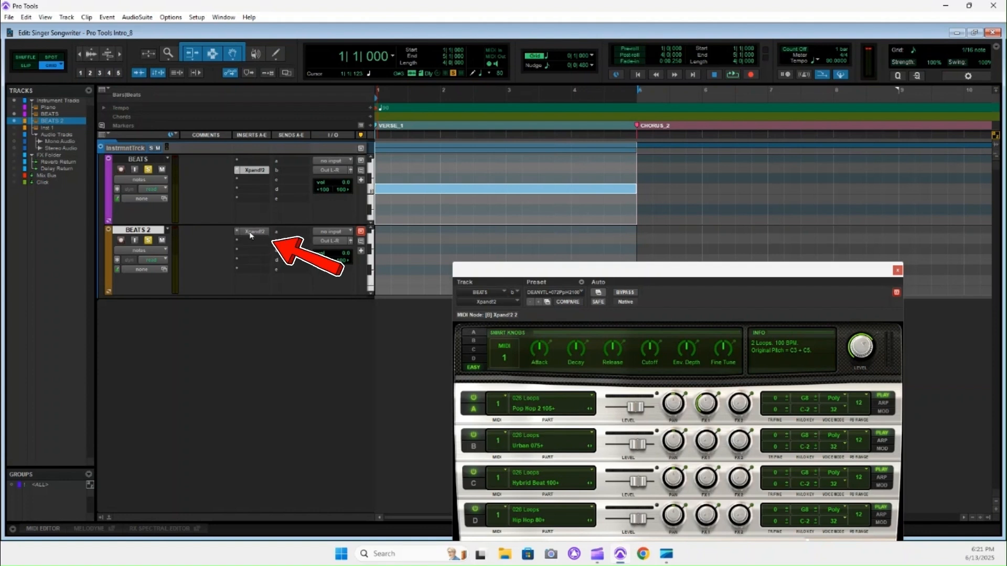
left_click(252, 233)
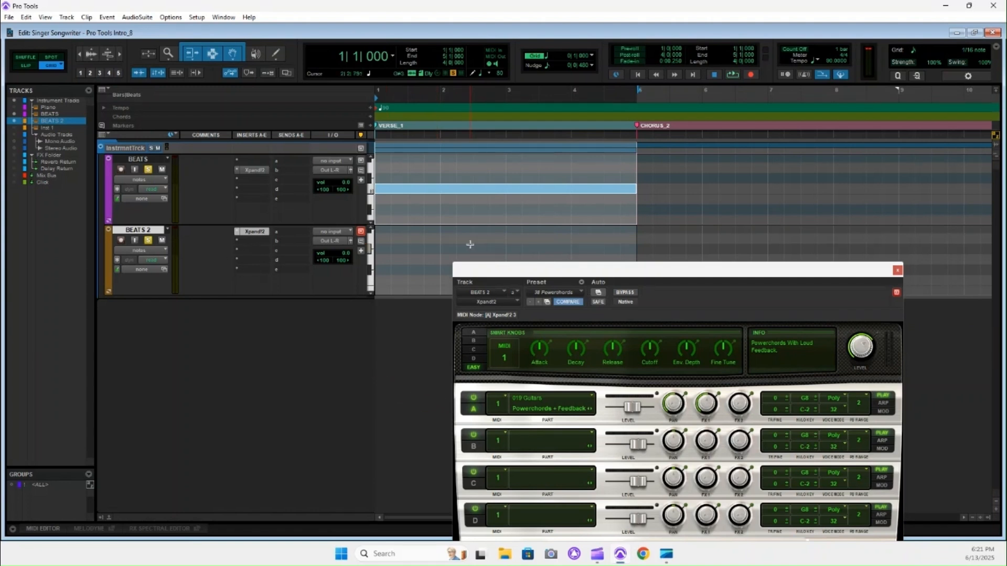
left_click(582, 293)
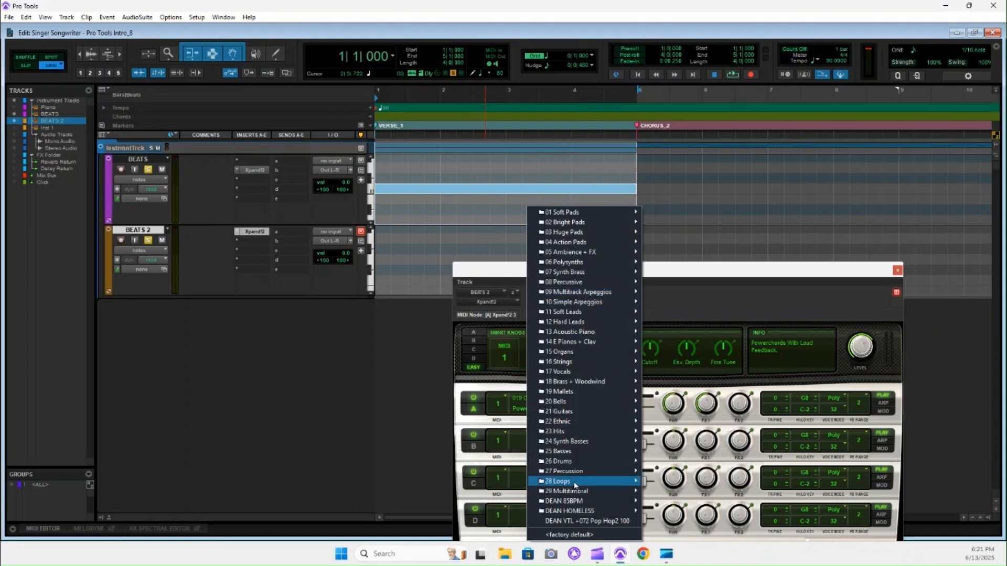
mouse_move(571, 451)
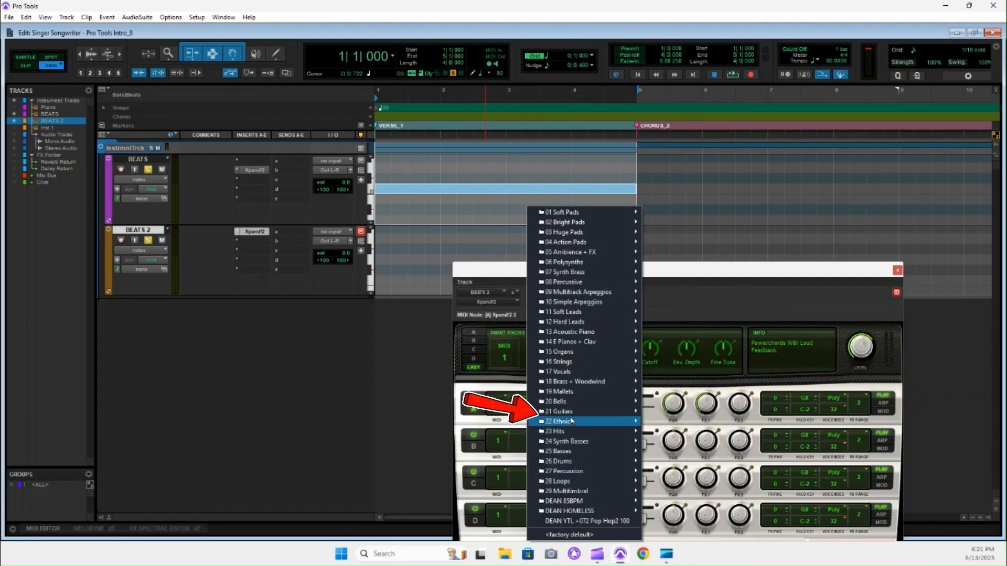
mouse_move(571, 415)
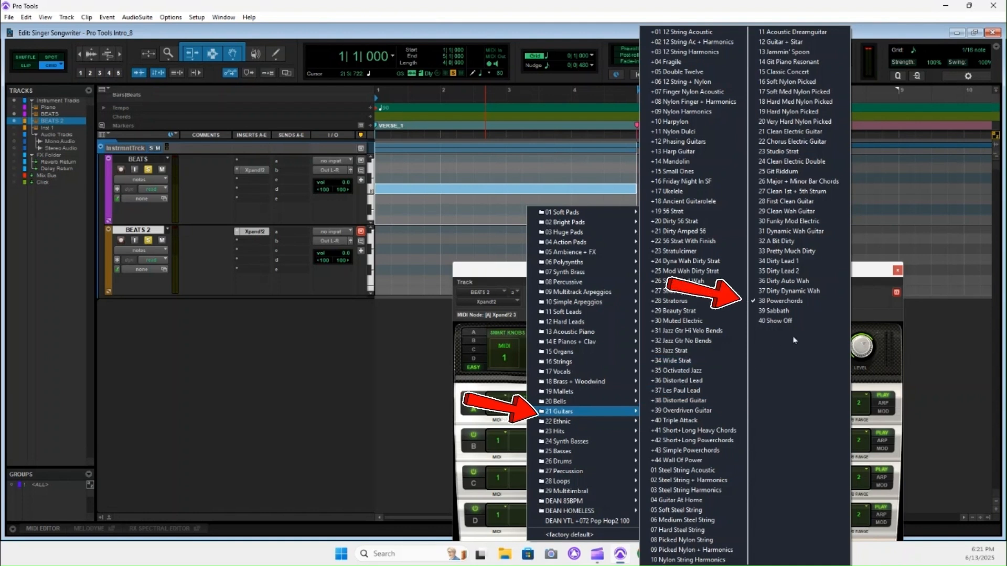
left_click(791, 302)
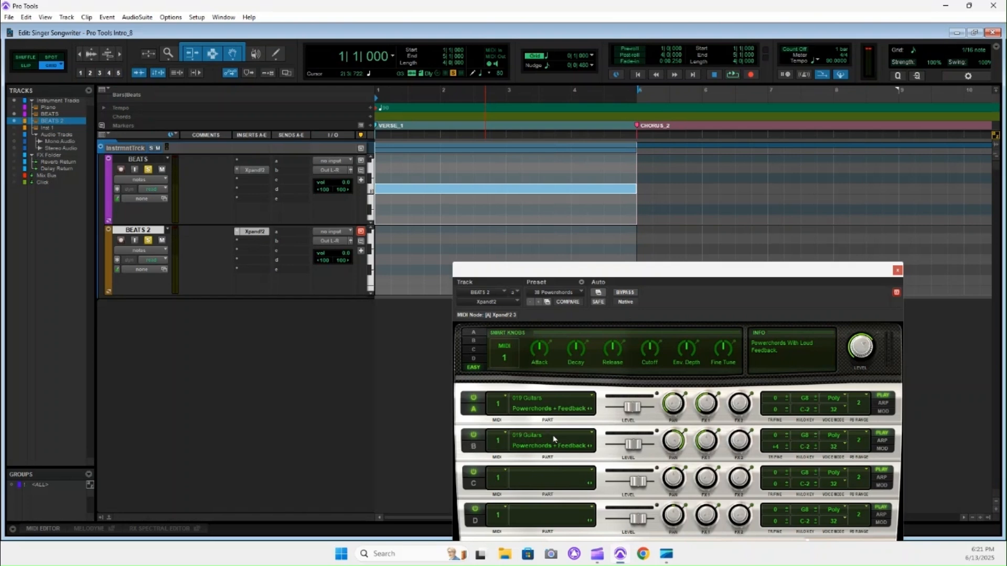
Record-enable BEATS 2, make its track taller clear of the Xpand!2 window, and record a Powerchords MIDI part over VERSE_1
left_click_drag(594, 276, 603, 320)
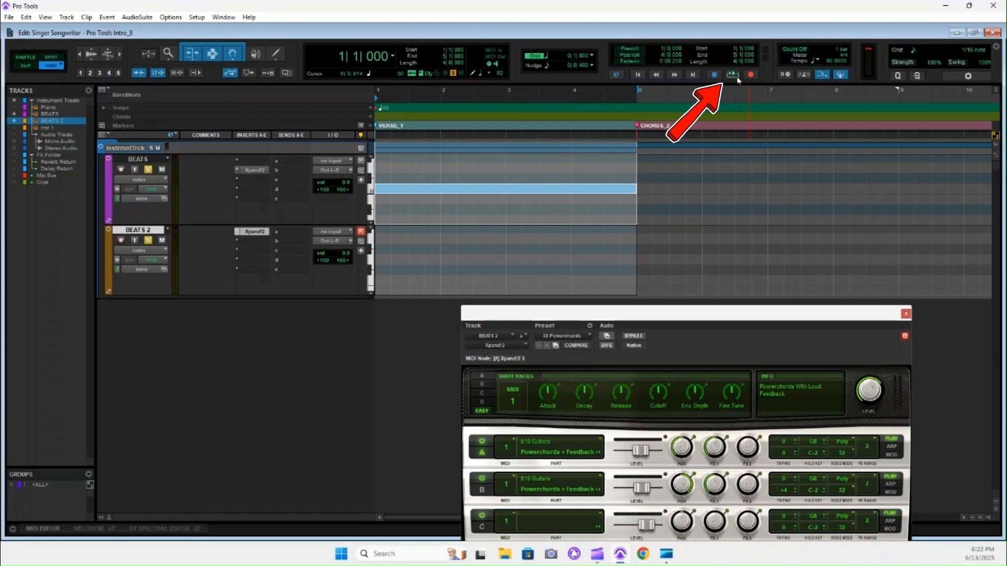
left_click(121, 242)
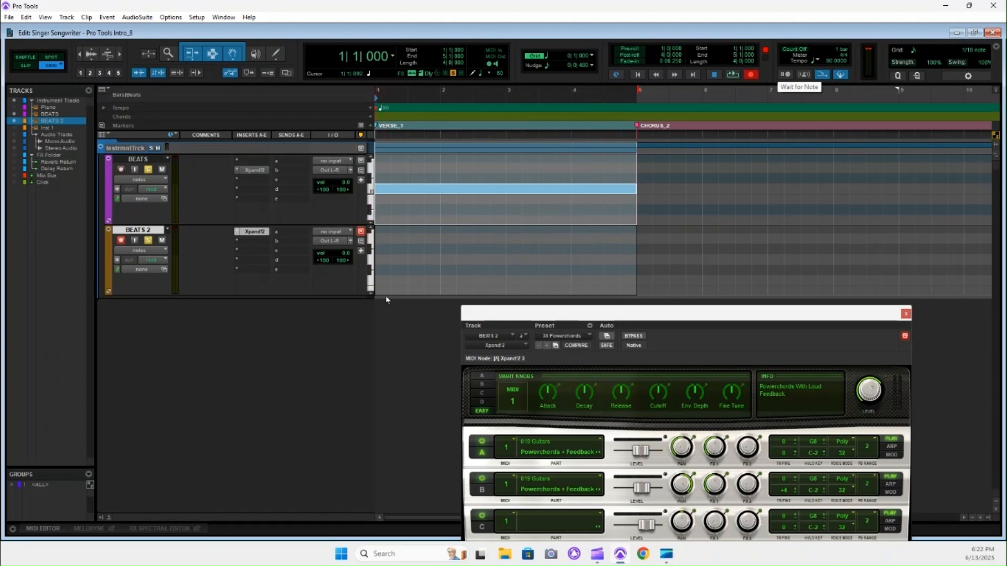
left_click_drag(535, 315, 527, 333)
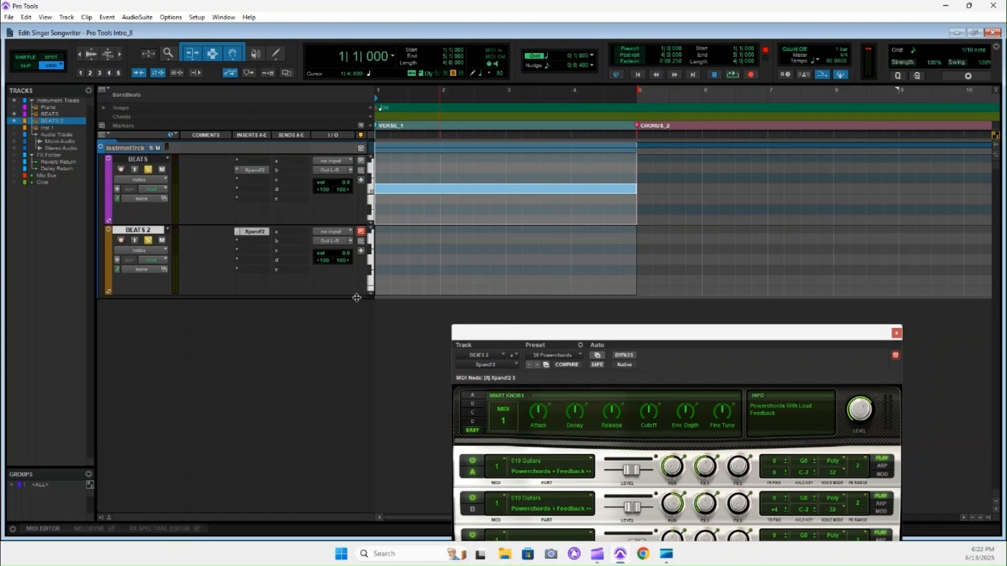
left_click_drag(357, 293, 356, 313)
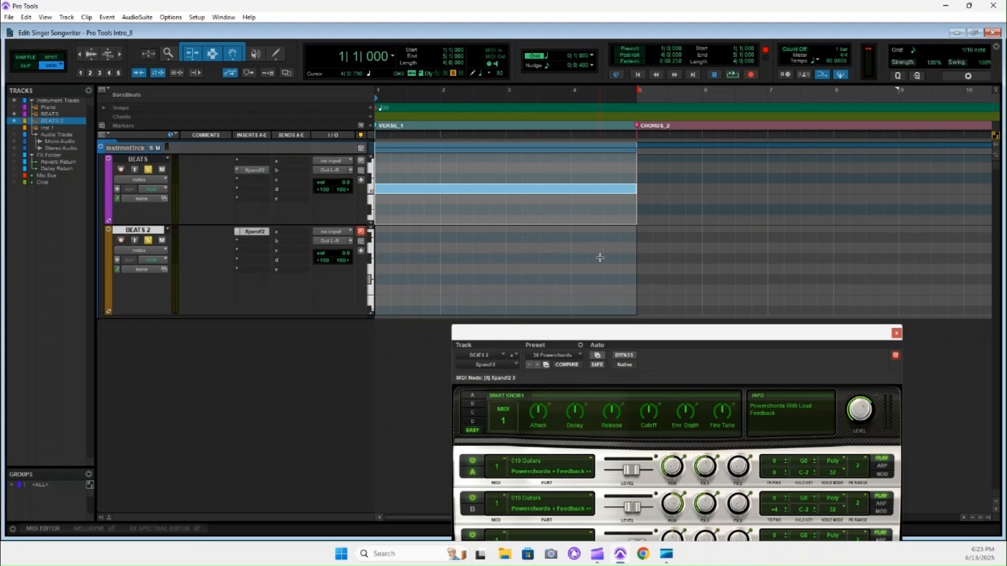
key("space")
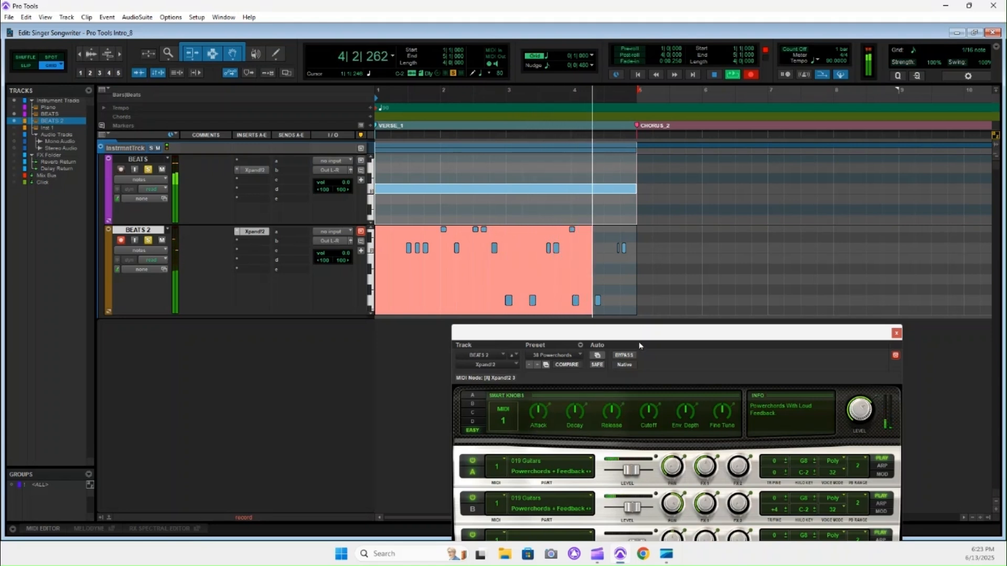
key("space")
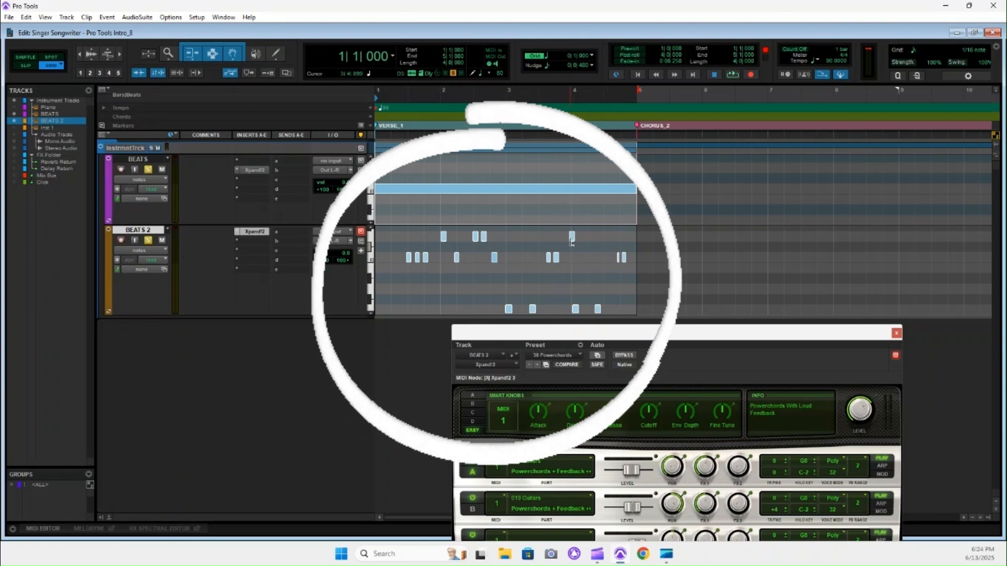
On BEATS 2, delete the second of the two adjacent upper notes in bar 2 and move the following lower note to 2|4|000
left_click(465, 281)
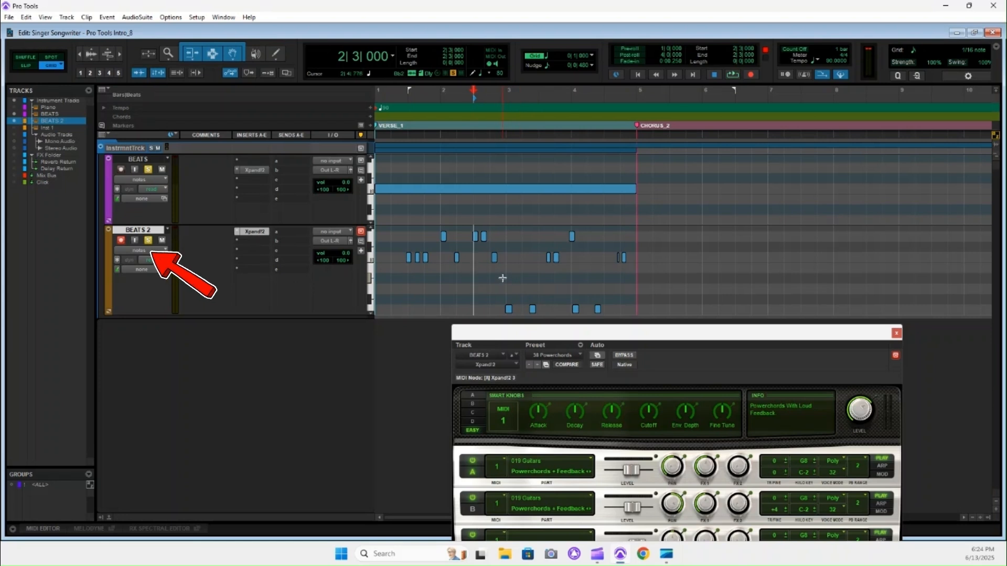
left_click(494, 258)
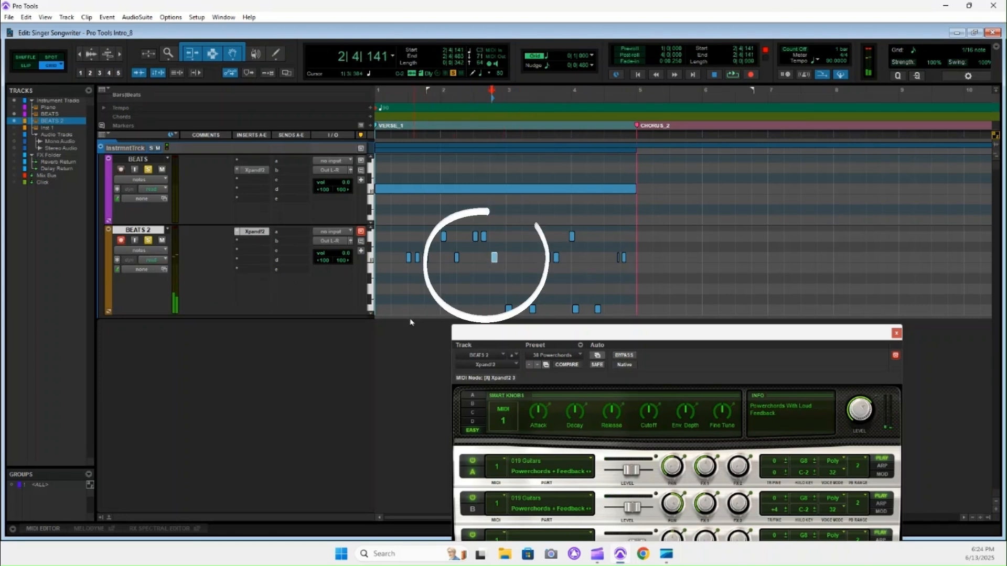
left_click(485, 239)
left_click_drag(485, 261, 493, 261)
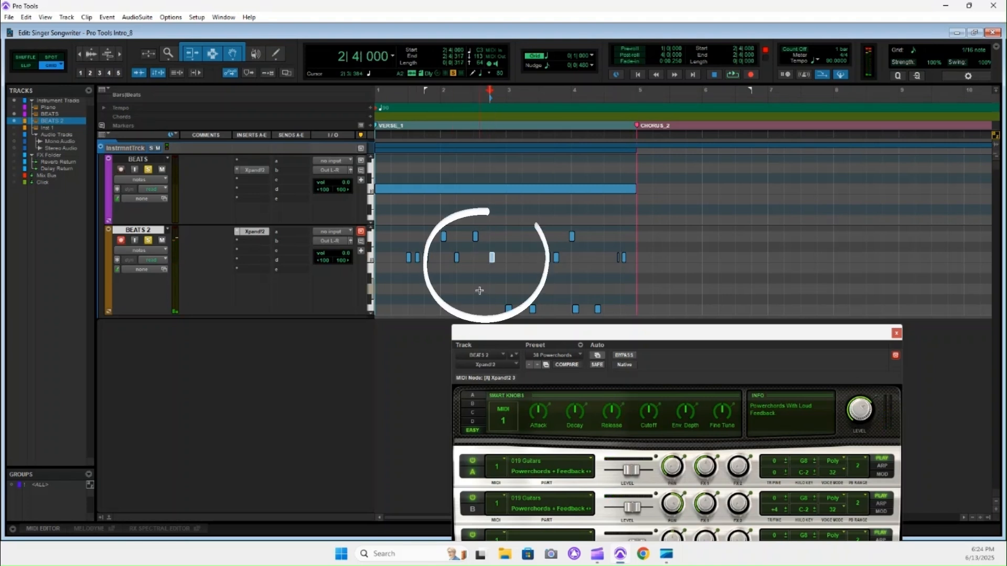
Select the recorded notes on BEATS 2, then select the whole VERSE_1 range from bar 1 to bar 5
left_click_drag(639, 312, 413, 232)
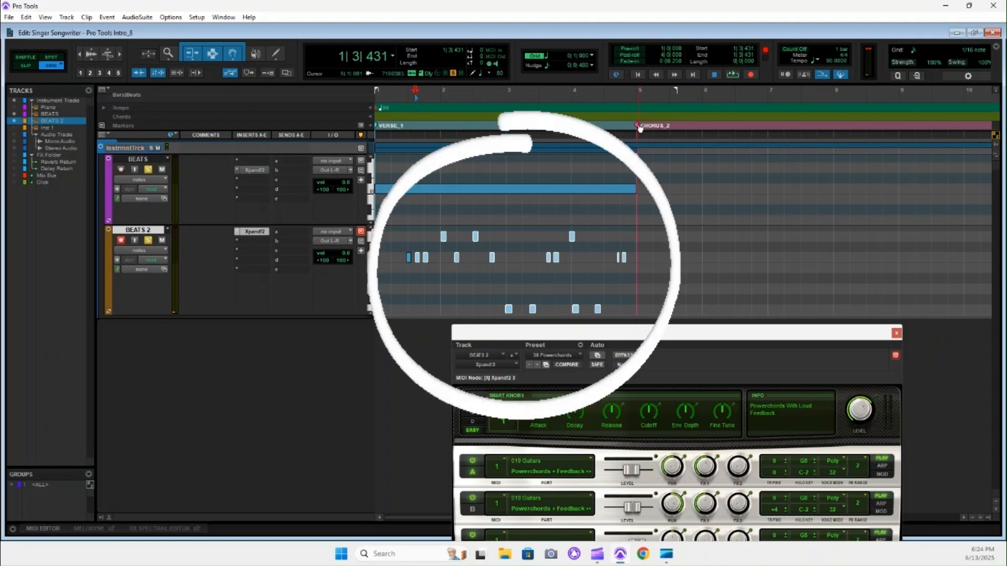
left_click_drag(636, 132, 369, 149)
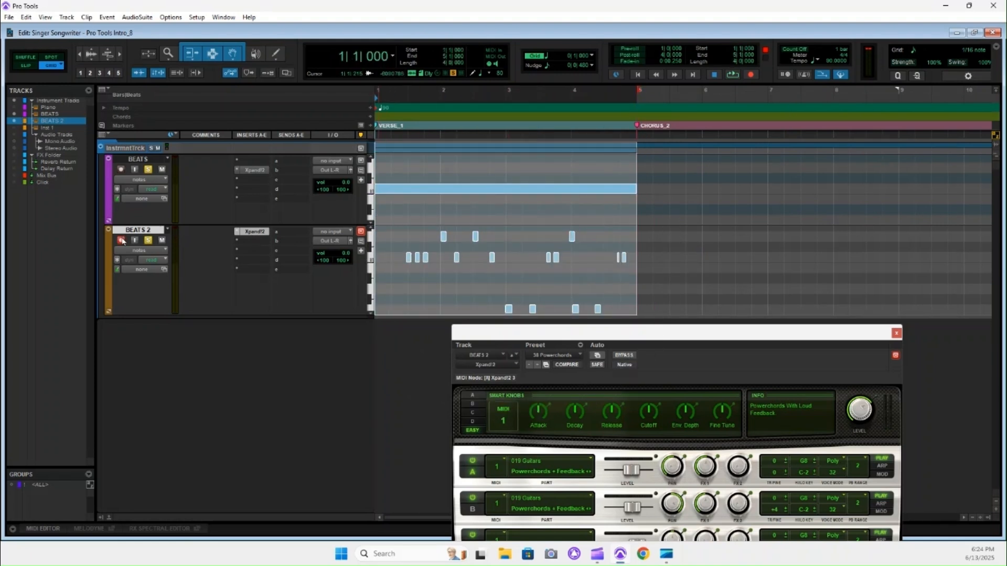